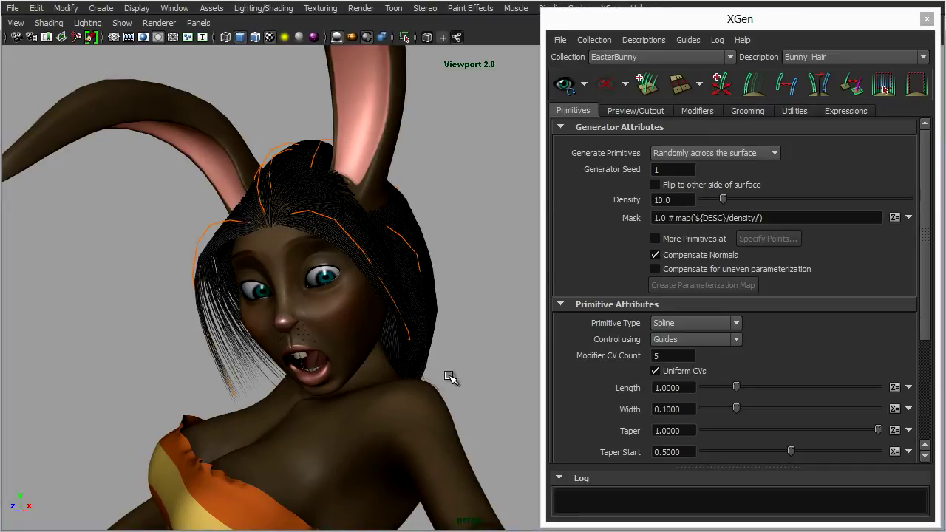
# Step: Set the generator density of the Bunny_Hair description to 1
pyautogui.keyDown('alt'); pyautogui.moveTo(491, 221); pyautogui.dragTo(375, 353); pyautogui.keyUp('alt')
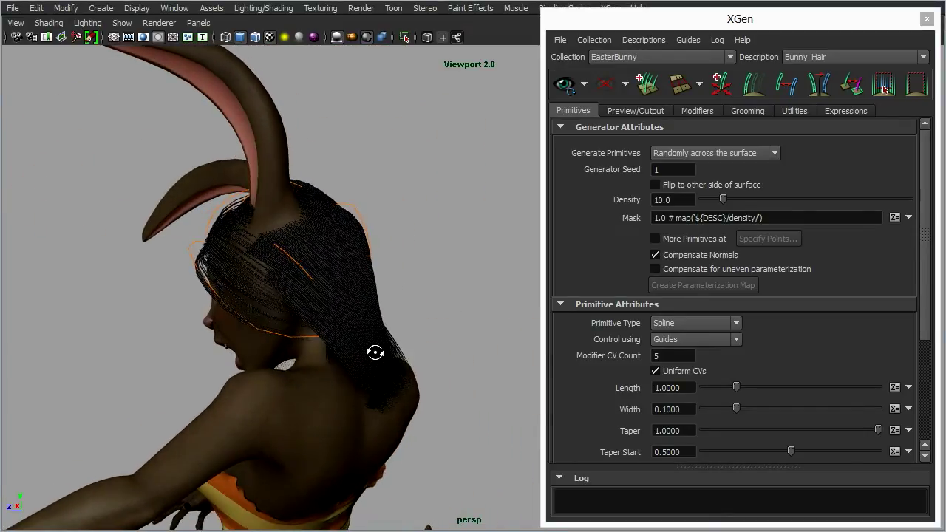
pyautogui.keyDown('alt'); pyautogui.moveTo(218, 317); pyautogui.dragTo(349, 325); pyautogui.keyUp('alt')
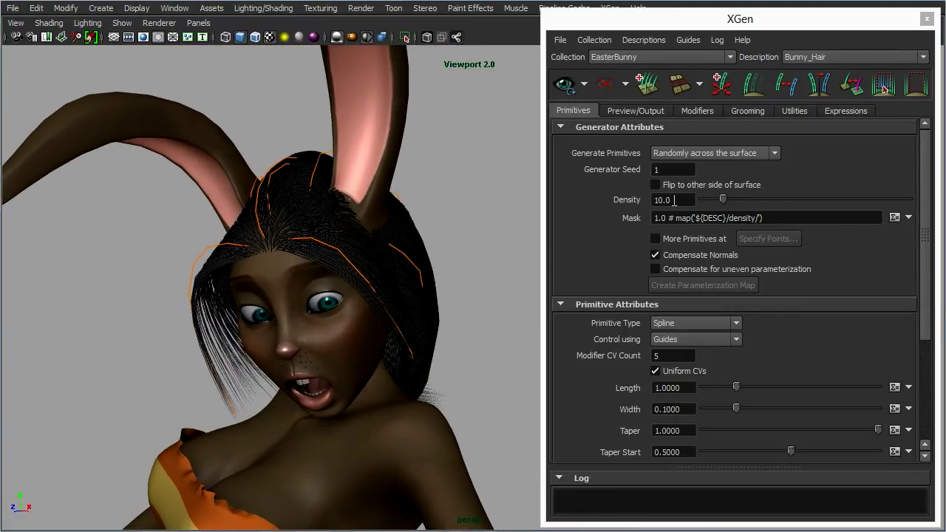
pyautogui.moveTo(674, 199); pyautogui.dragTo(632, 202)
pyautogui.write('1')
pyautogui.press('Return')
# Step: Raise the hair's generator density to 10
pyautogui.moveTo(463, 330)
pyautogui.keyDown('alt'); pyautogui.mouseDown()
pyautogui.moveTo(254, 322)
pyautogui.moveTo(407, 314)
pyautogui.moveTo(466, 325)
pyautogui.mouseUp(); pyautogui.keyUp('alt')
pyautogui.click(674, 199)
pyautogui.doubleClick(675, 200)
pyautogui.write('10')
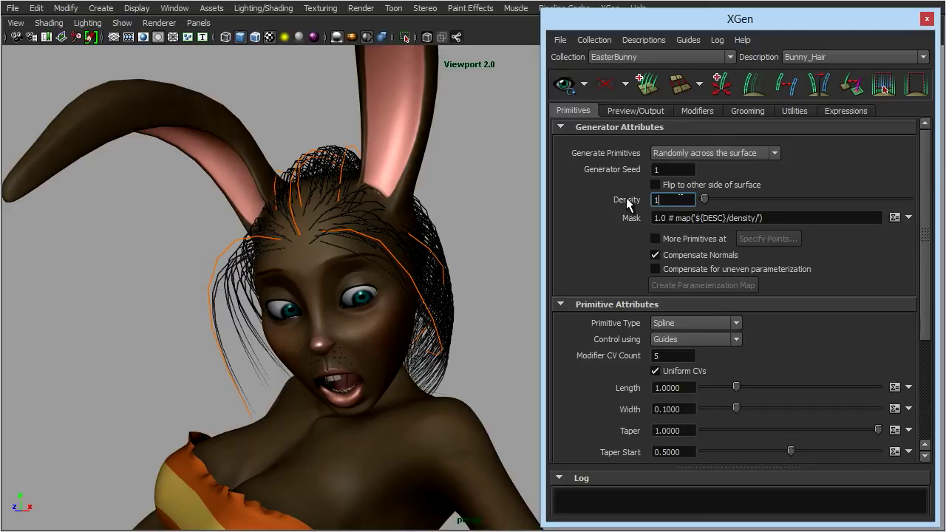
pyautogui.press('Return')
# Step: Lower the hair's generator density to 1 again
pyautogui.keyDown('alt'); pyautogui.moveTo(472, 316); pyautogui.dragTo(449, 315); pyautogui.keyUp('alt')
pyautogui.doubleClick(675, 200)
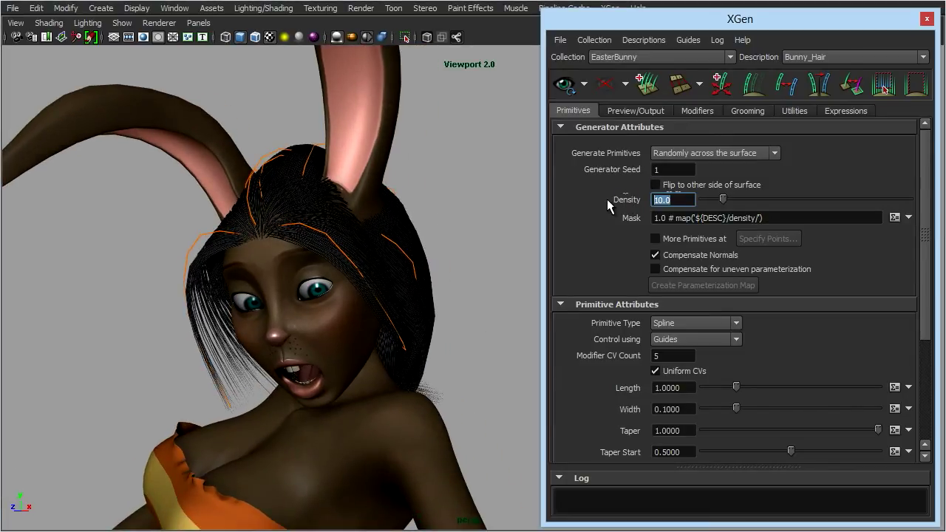
pyautogui.write('1')
pyautogui.press('Return')
# Step: Restore the hair's generator density to 10
pyautogui.doubleClick(680, 199)
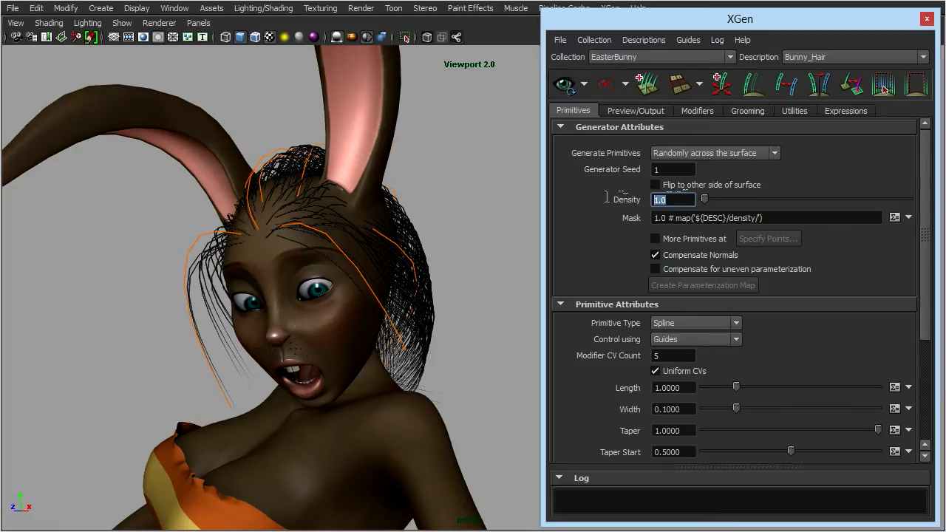
pyautogui.write('10')
pyautogui.press('BackSpace')
pyautogui.press('BackSpace')
pyautogui.write('10')
pyautogui.press('Return')
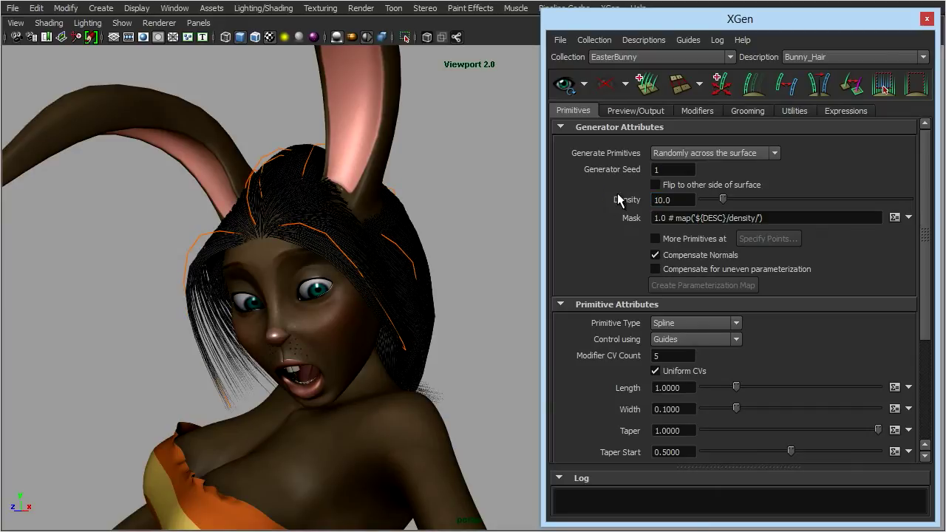
# Step: Set the preview percentage of the hair primitives to 10
pyautogui.click(637, 110)
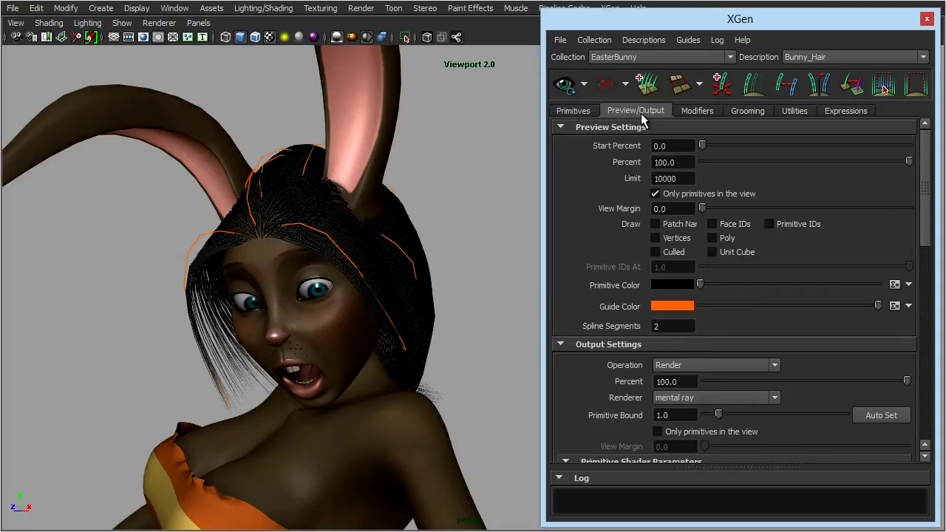
pyautogui.moveTo(658, 161); pyautogui.dragTo(681, 161)
pyautogui.write('0')
pyautogui.press('Return')
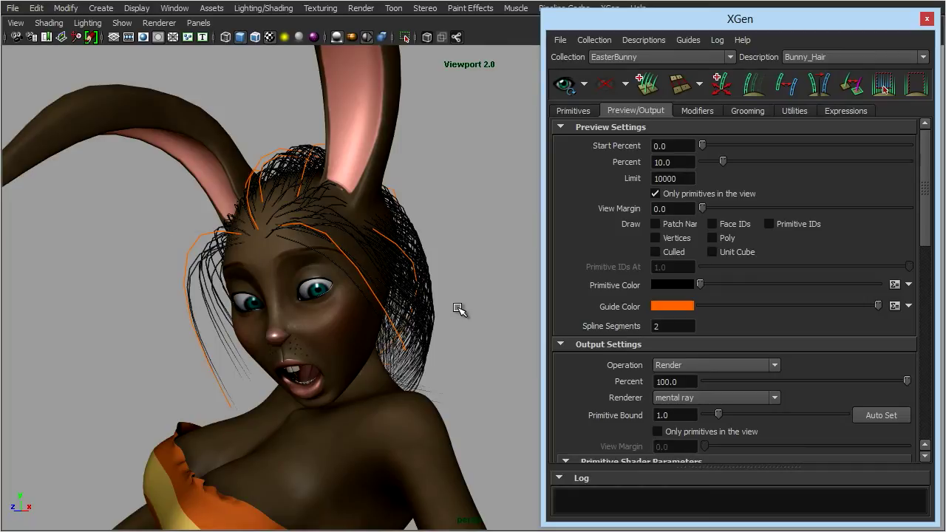
# Step: Compare the generator density with the preview settings and set the preview percentage to 100
pyautogui.click(584, 112)
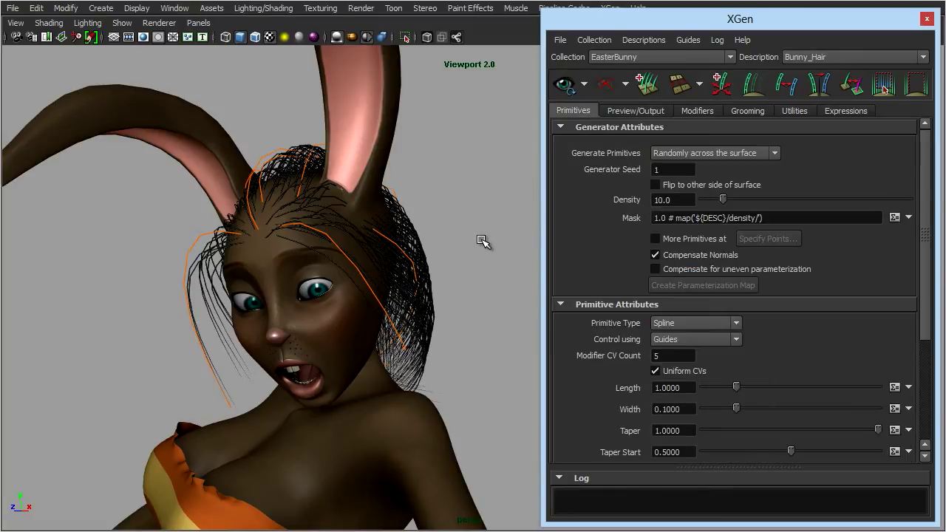
pyautogui.click(632, 110)
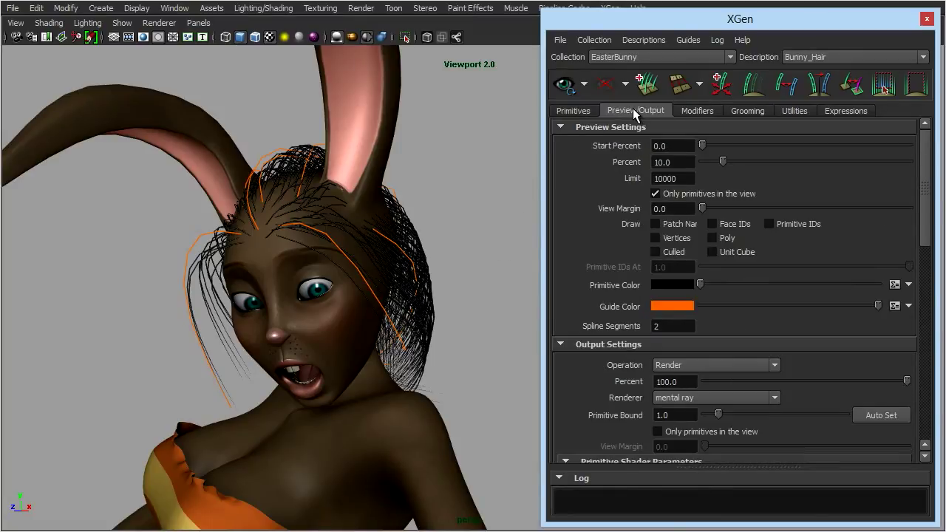
pyautogui.click(580, 112)
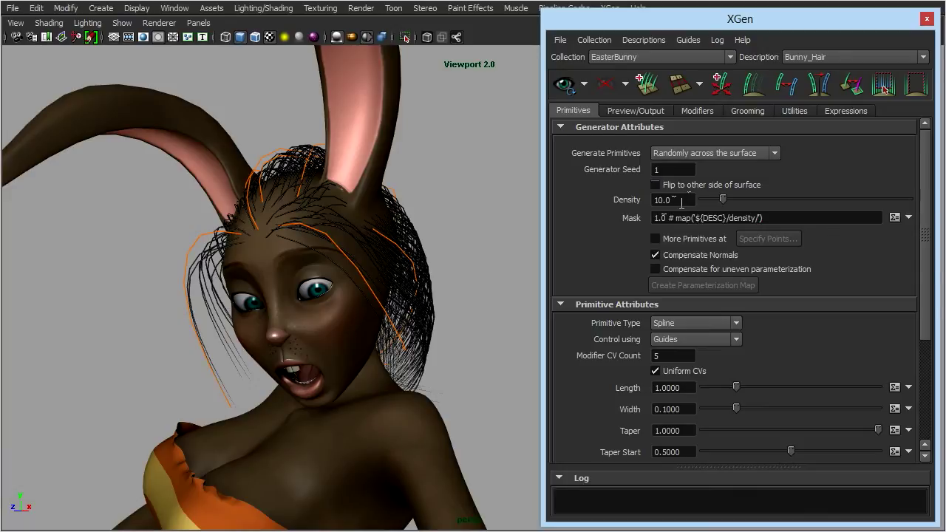
pyautogui.click(636, 108)
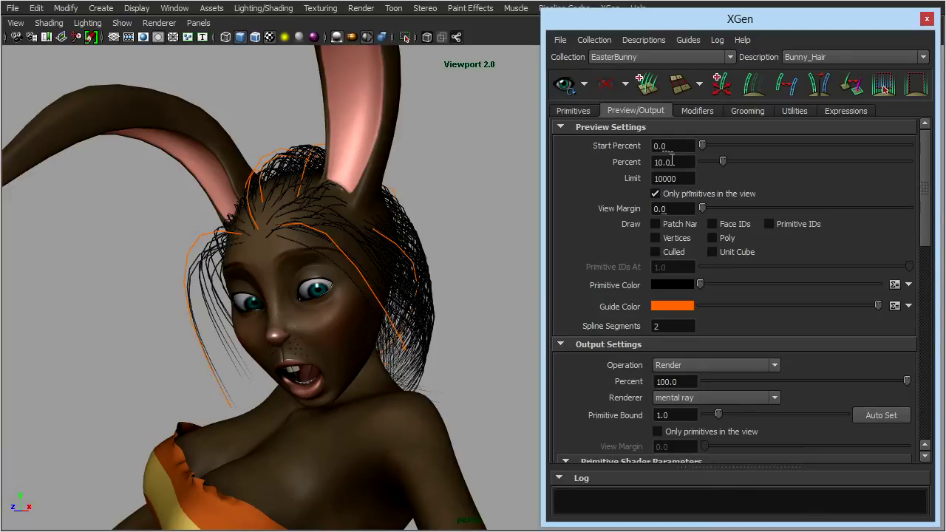
pyautogui.moveTo(665, 161); pyautogui.dragTo(674, 162)
pyautogui.write('0')
pyautogui.press('Return')
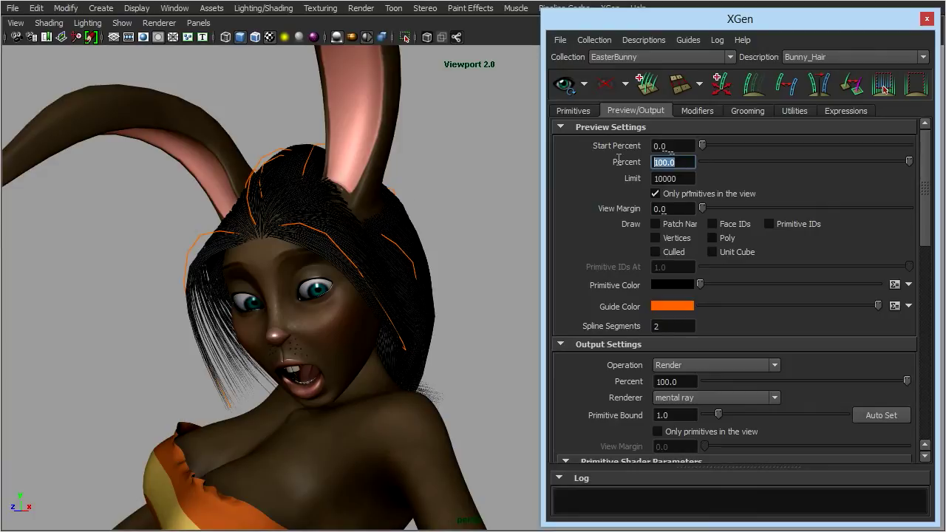
# Step: Set the preview percentage of the hair primitives to 50
pyautogui.write('50')
pyautogui.press('Return')
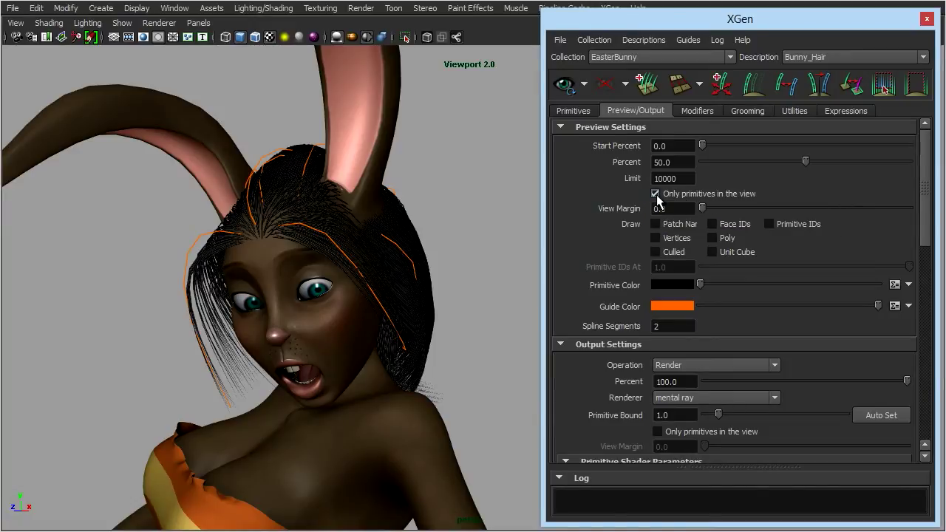
pyautogui.scroll(-3, 587, 241)
pyautogui.scroll(3, 587, 240)
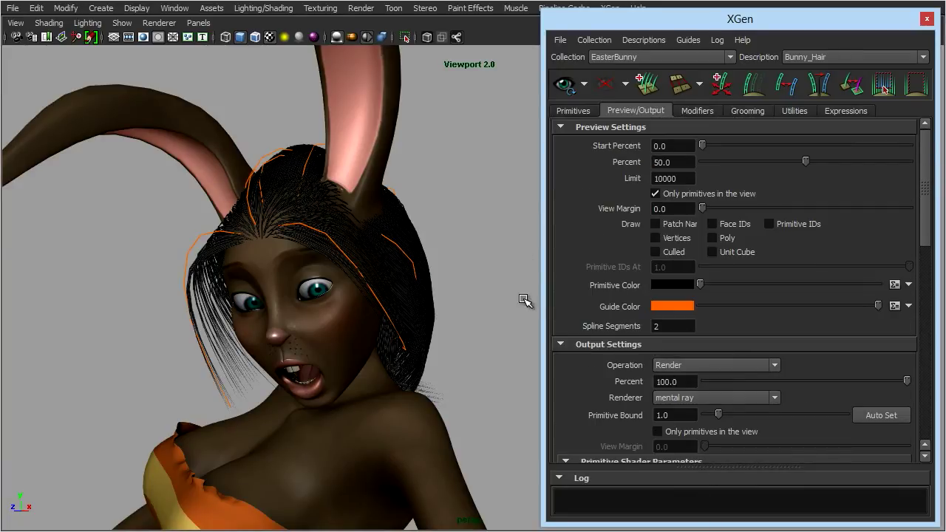
# Step: Try yellow and an orange with a hue of 34.382 as the preview color of the hair primitives
pyautogui.click(676, 285)
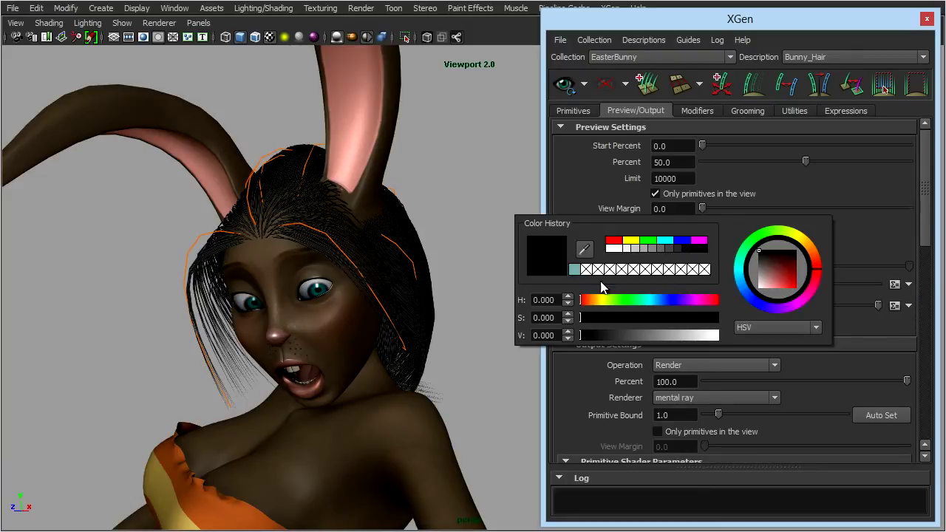
pyautogui.click(632, 241)
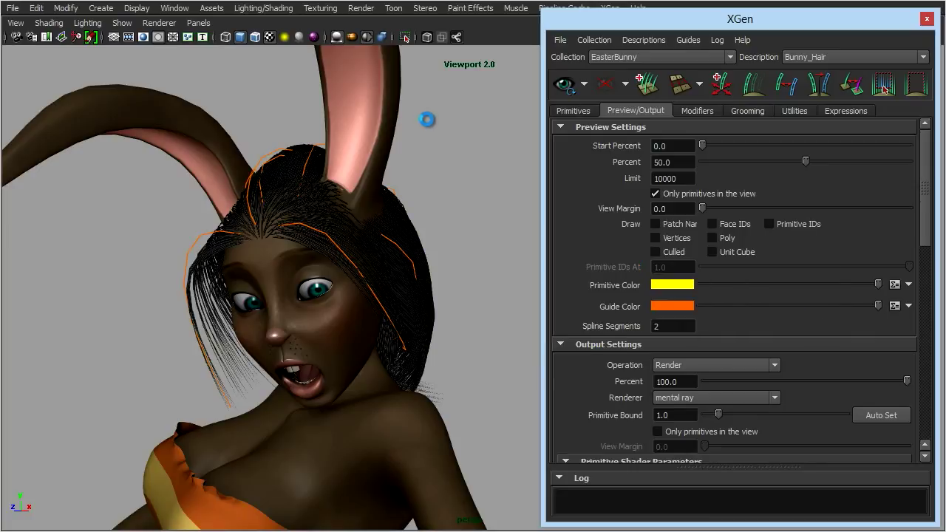
pyautogui.click(671, 283)
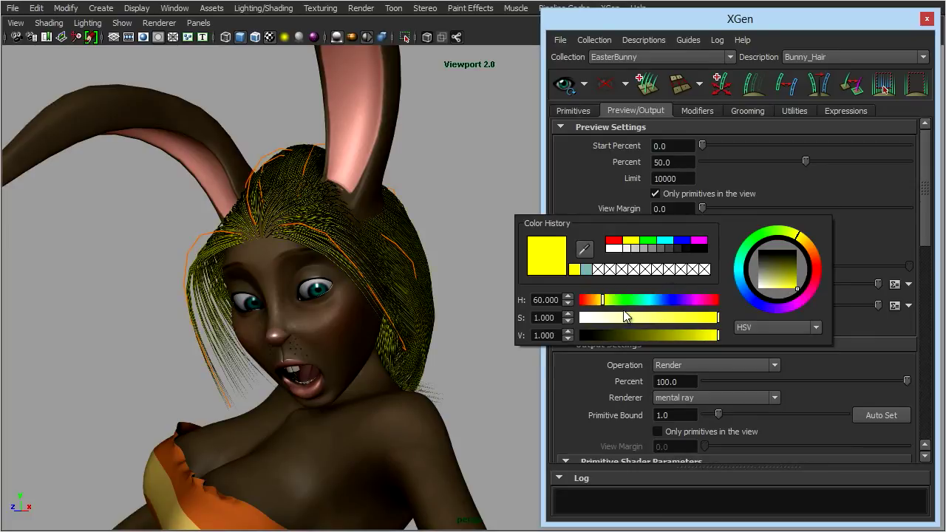
pyautogui.click(584, 299)
pyautogui.moveTo(586, 300); pyautogui.dragTo(595, 300)
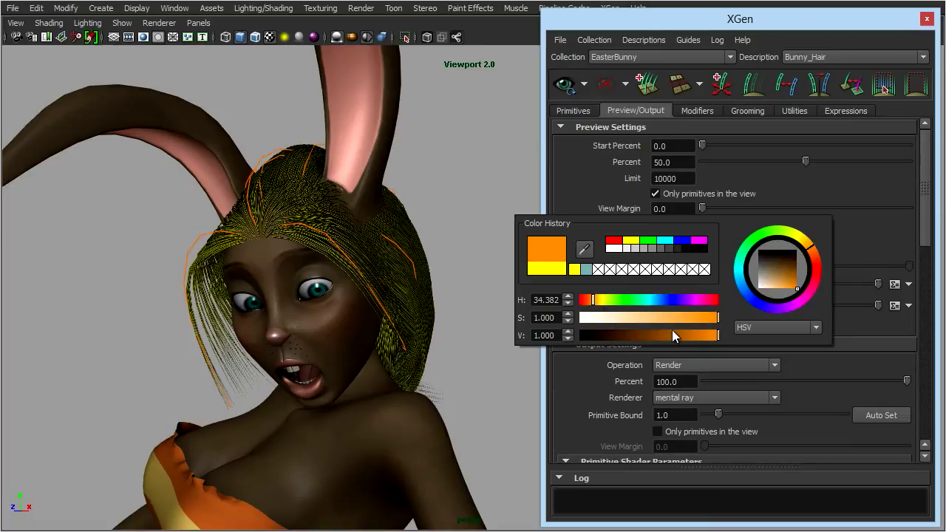
# Step: Set the preview color of the hair primitives back to black
pyautogui.click(673, 284)
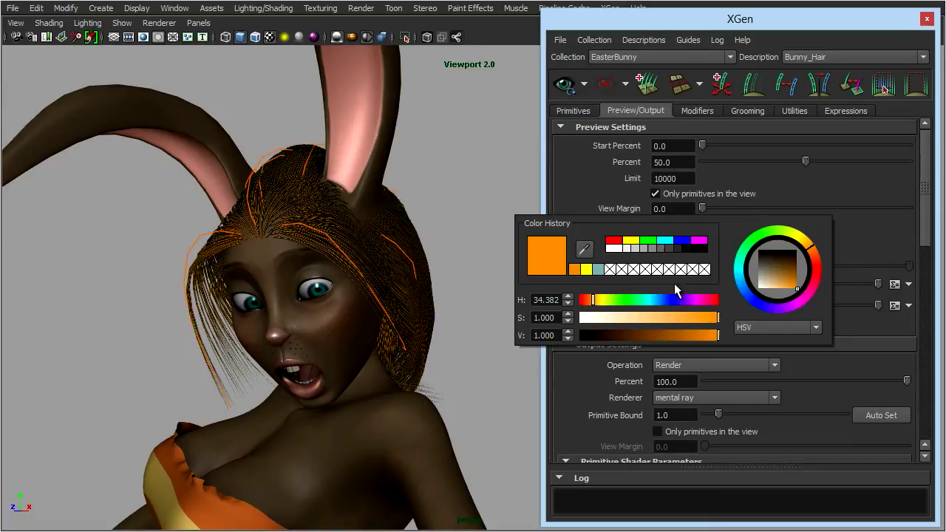
pyautogui.click(693, 249)
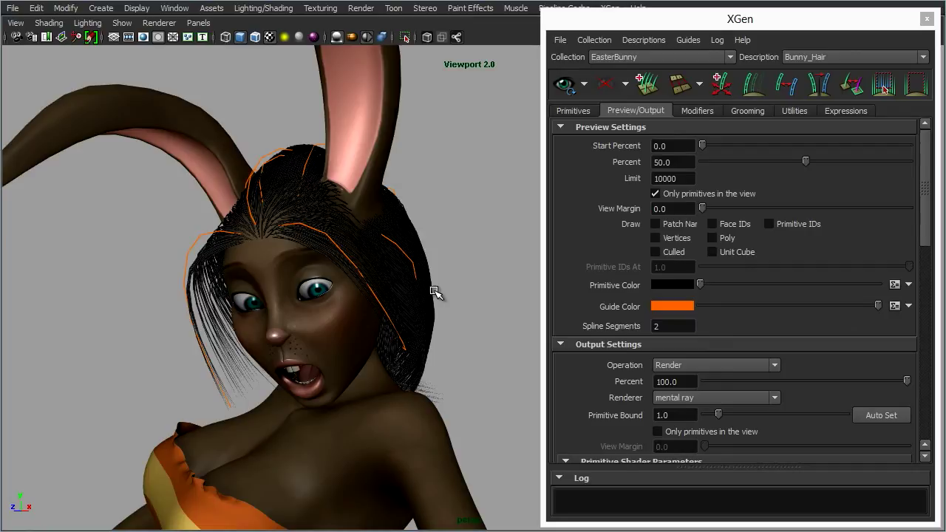
pyautogui.click(793, 111)
pyautogui.click(828, 234)
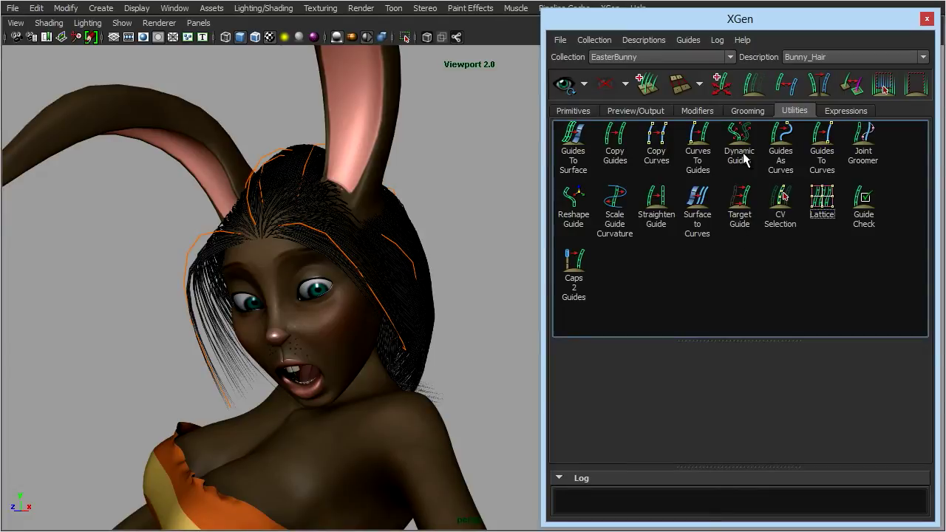
# Step: Add a Clumping modifier to the Bunny_Hair description
pyautogui.click(706, 111)
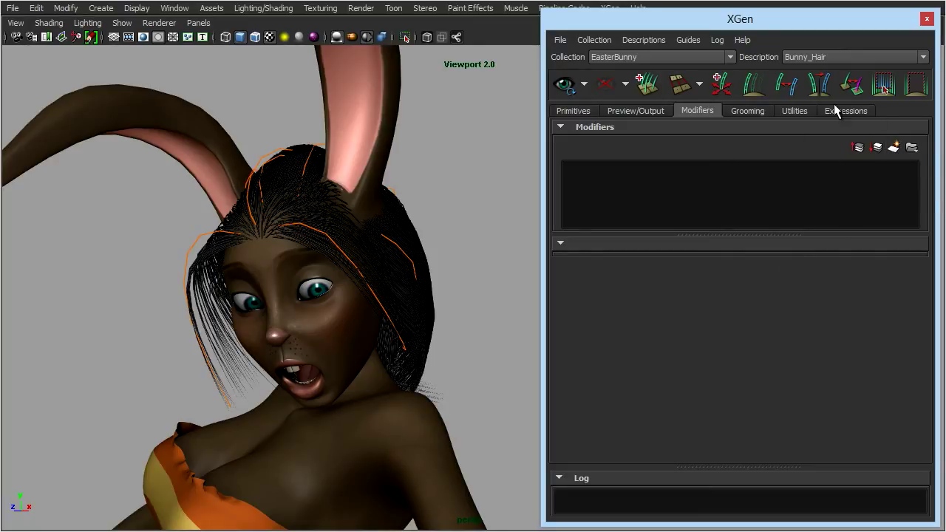
pyautogui.click(894, 147)
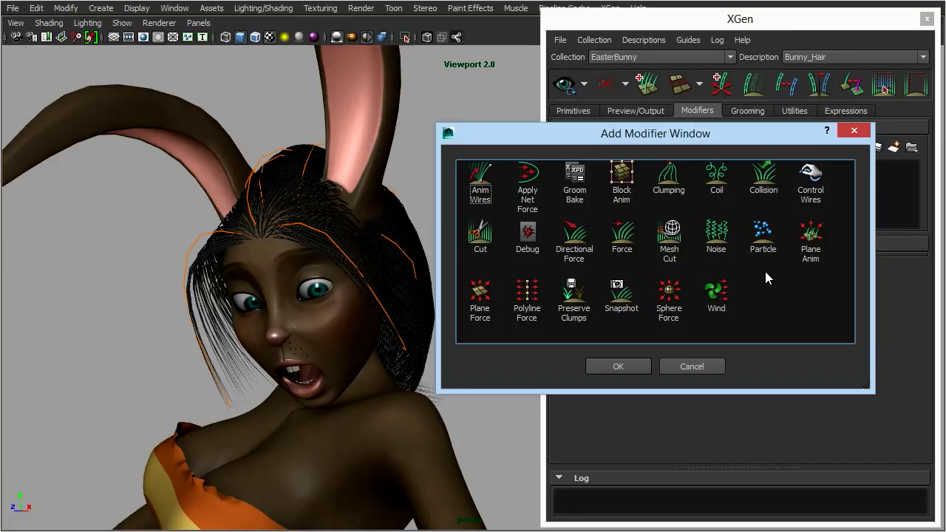
pyautogui.click(674, 183)
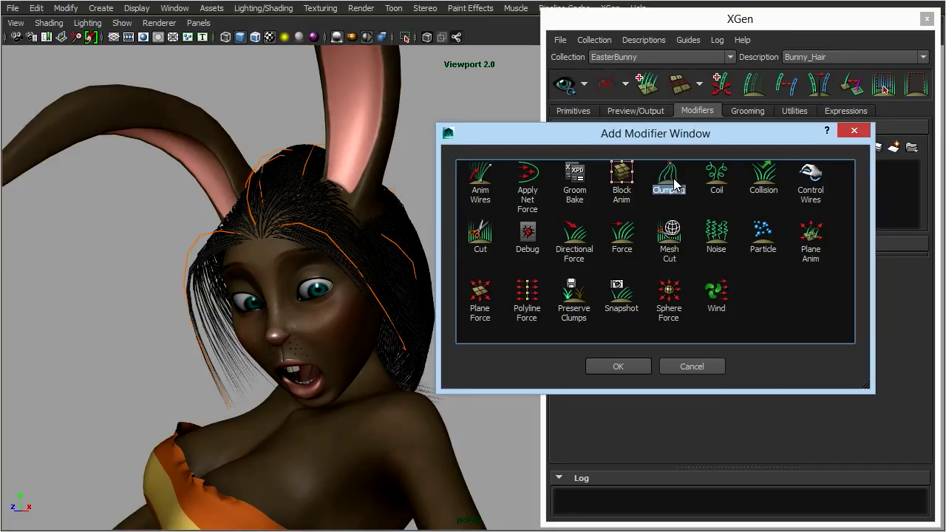
pyautogui.click(639, 366)
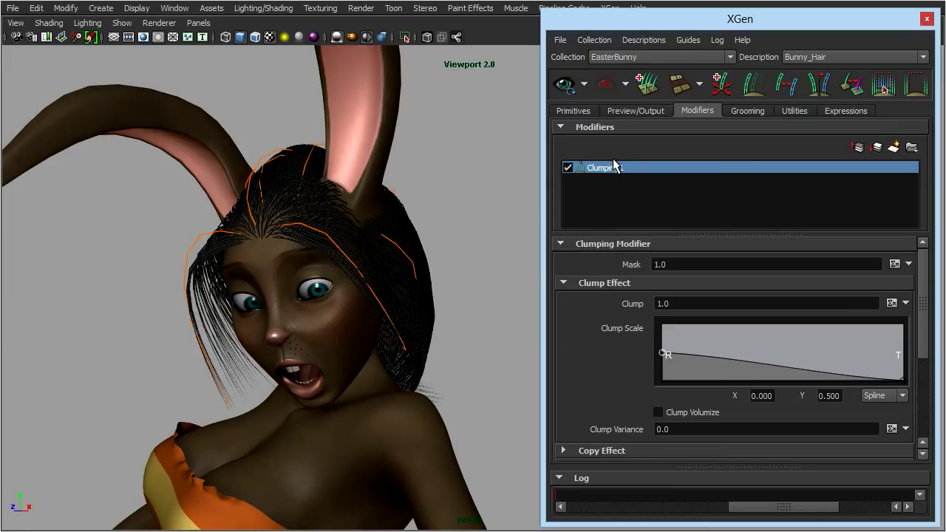
pyautogui.click(620, 182)
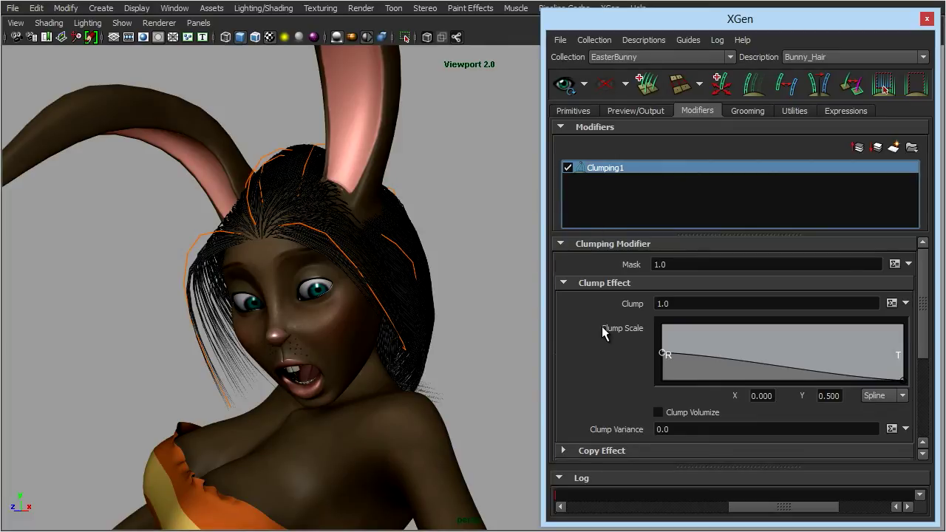
# Step: Open the Clumping modifier's map setup and generate clump points at density 1.0
pyautogui.scroll(-3, 602, 333)
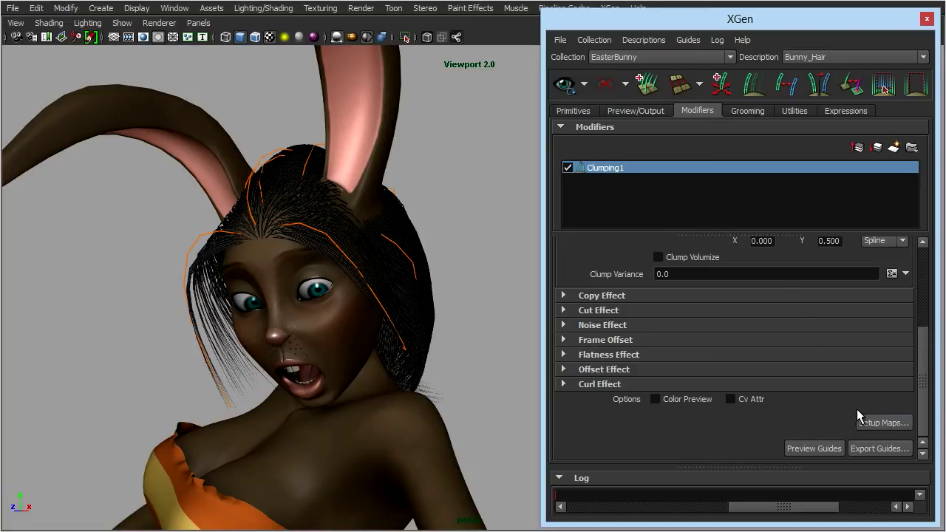
pyautogui.click(884, 423)
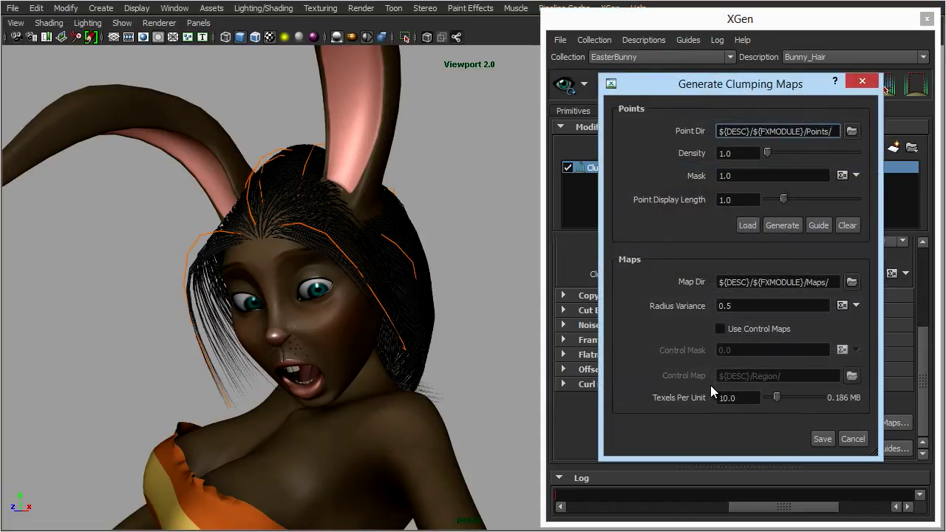
pyautogui.moveTo(759, 83); pyautogui.dragTo(632, 81)
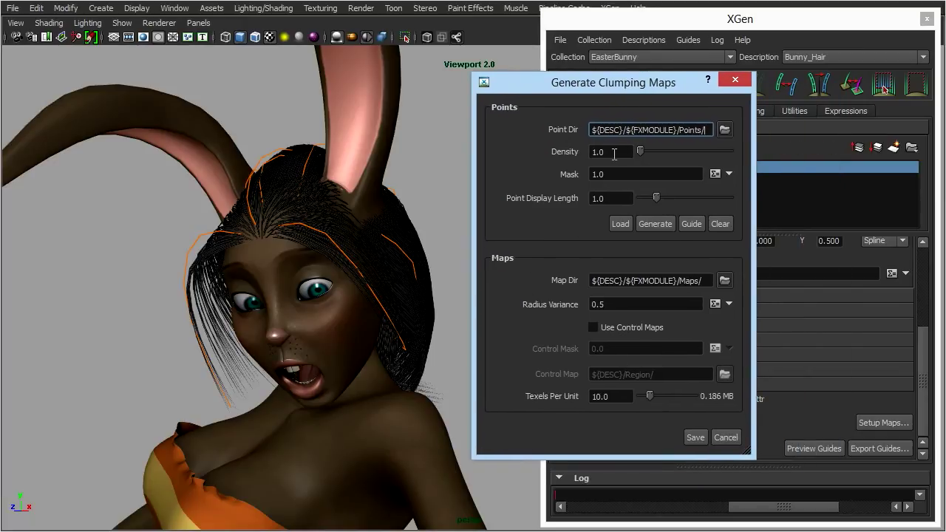
pyautogui.click(654, 224)
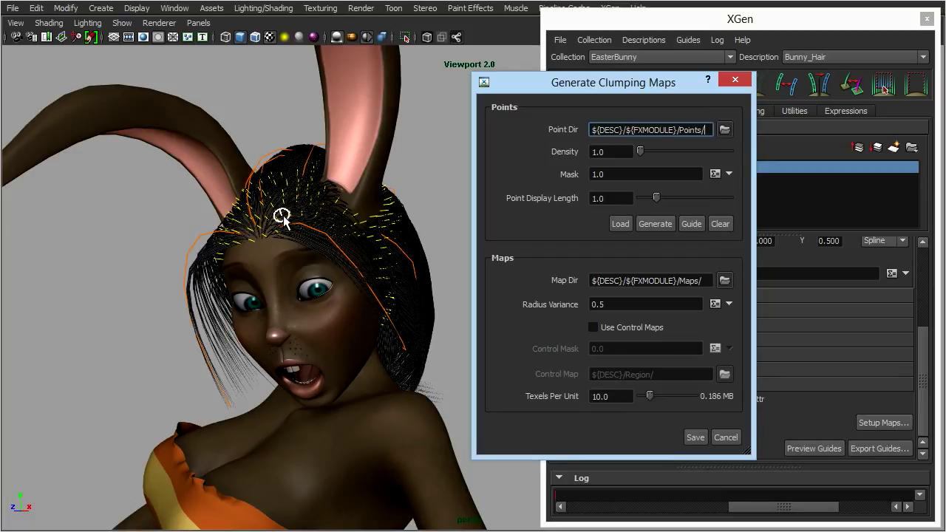
# Step: Set the clump point density to 0.5 and regenerate the points
pyautogui.moveTo(611, 152); pyautogui.dragTo(549, 151)
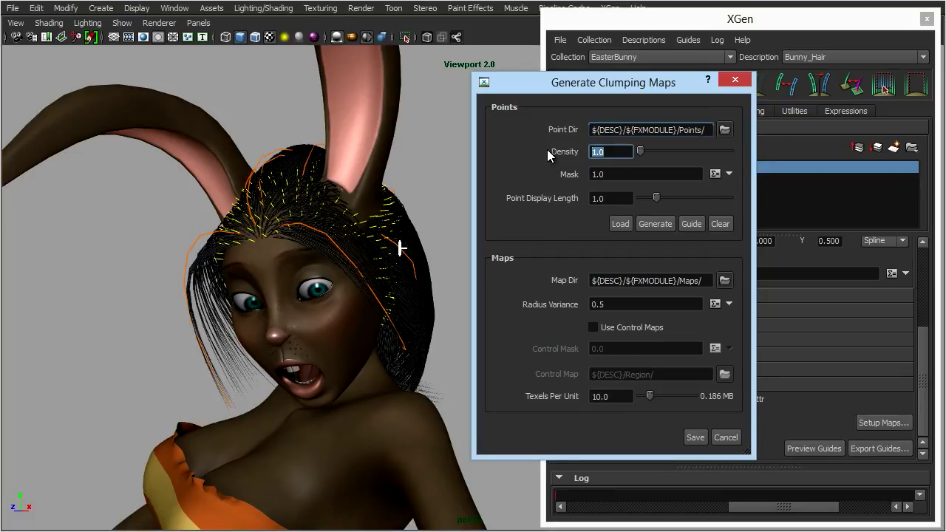
pyautogui.write('0.5')
pyautogui.press('Return')
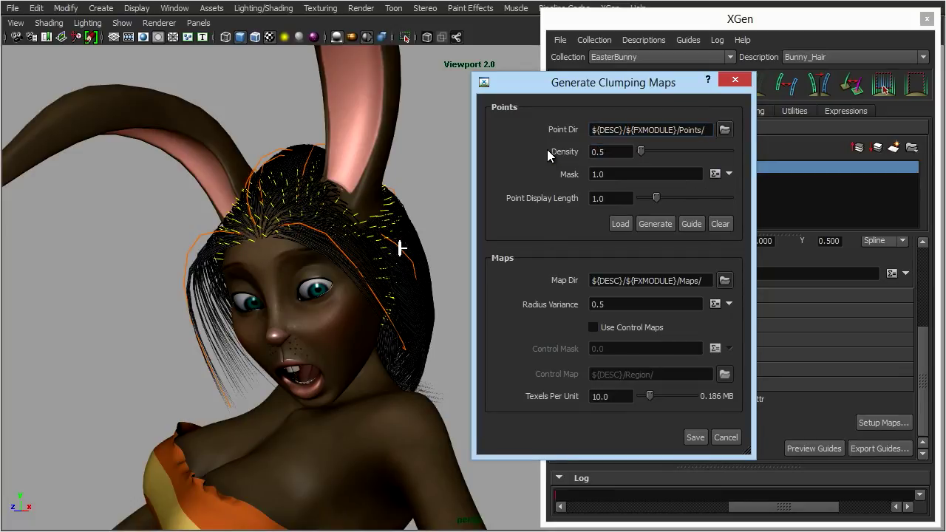
pyautogui.click(653, 226)
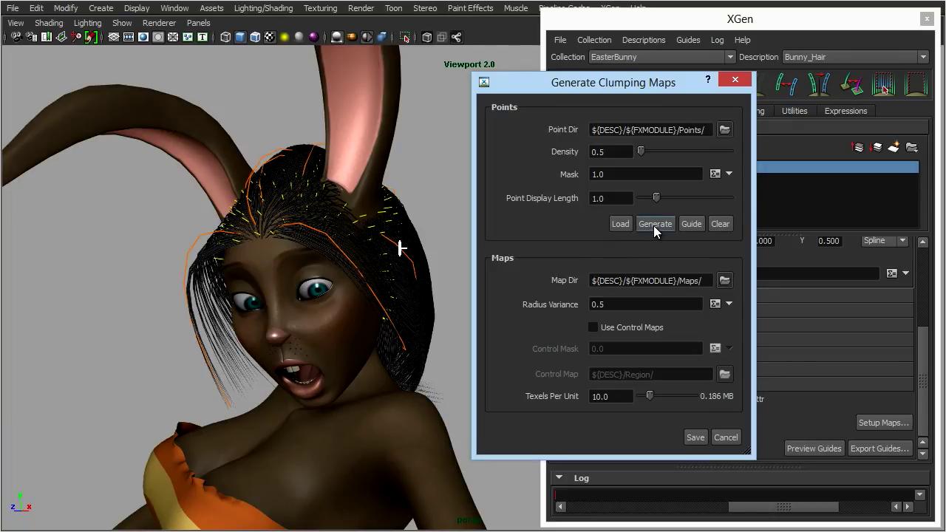
# Step: Set the clump point density to 0.1 and regenerate the points on the scalp
pyautogui.doubleClick(618, 152)
pyautogui.write('1')
pyautogui.click(648, 223)
# Step: Set the clump point density back to 0.5 and regenerate the points on the scalp
pyautogui.click(612, 152)
pyautogui.press('BackSpace')
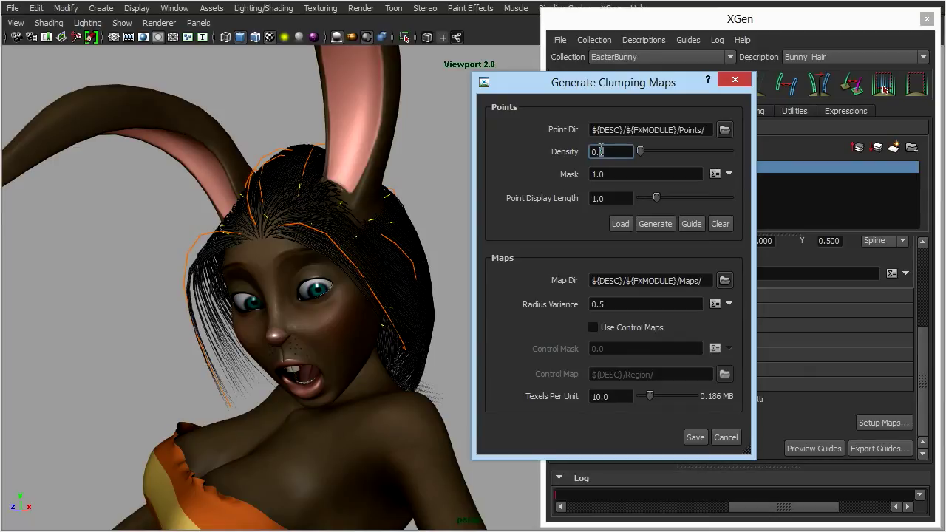
pyautogui.write('5')
pyautogui.click(648, 223)
# Step: Set the clump point density to 0.4, regenerate the points, and save the clumping maps
pyautogui.doubleClick(601, 151)
pyautogui.write('4')
pyautogui.click(650, 224)
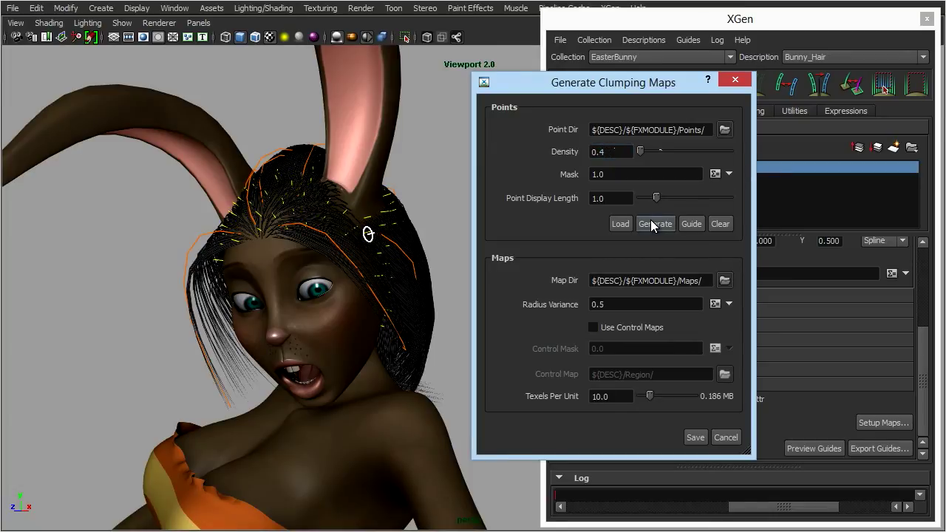
pyautogui.click(698, 437)
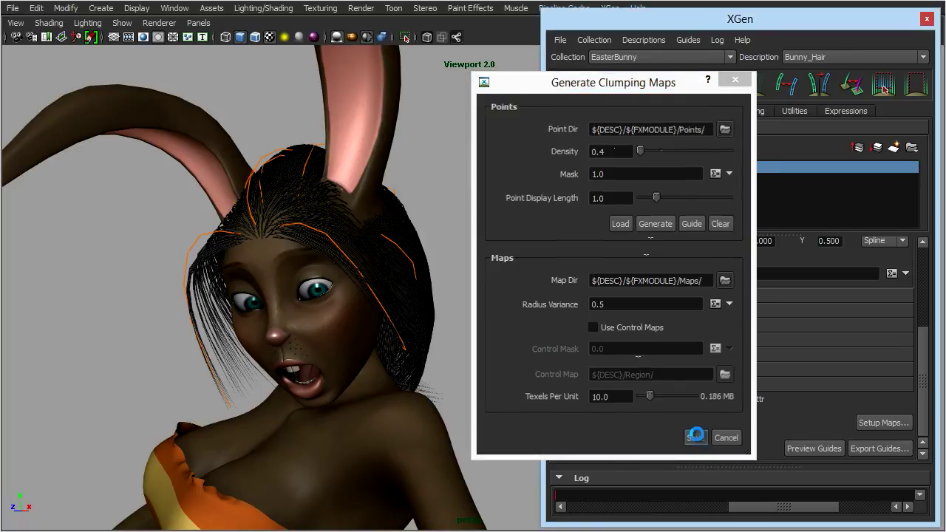
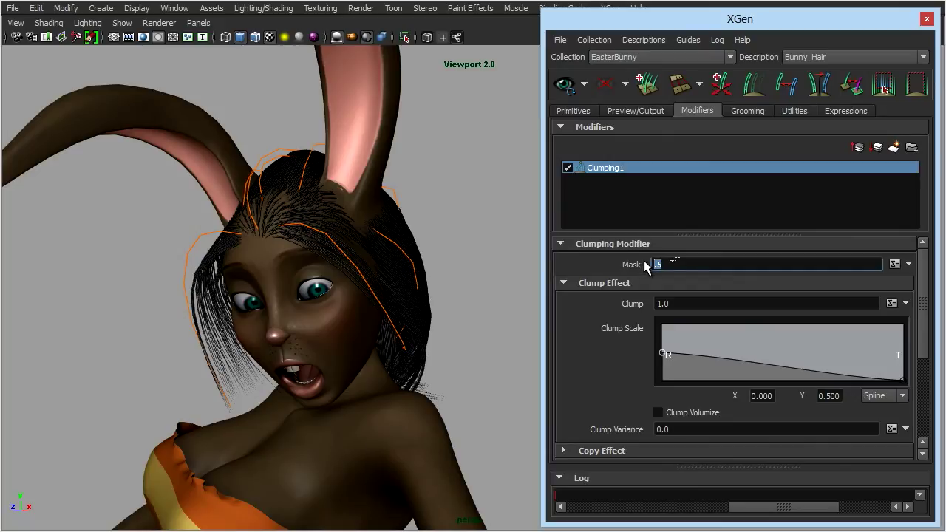
# Step: Try a mask of 0 on the Clumping modifier, and set the mask to 1
pyautogui.write('0')
pyautogui.press('Return')
pyautogui.doubleClick(691, 266)
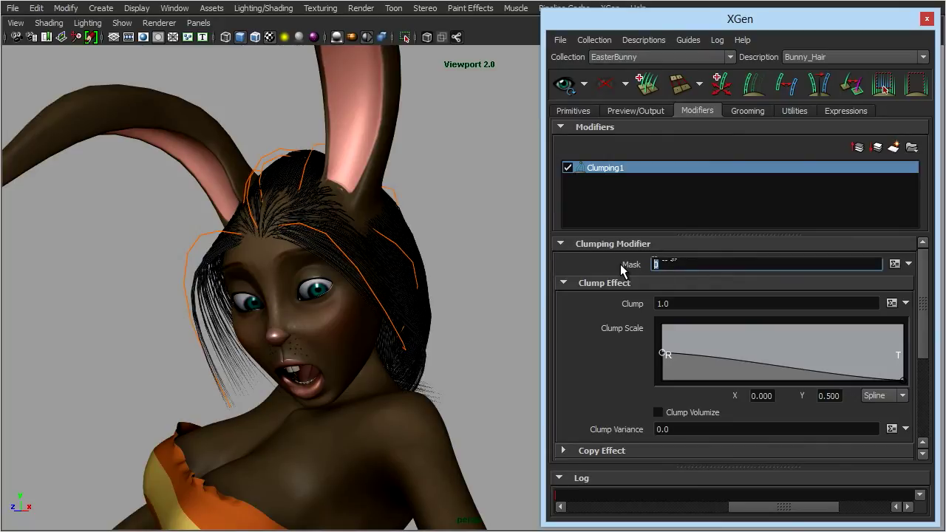
pyautogui.write('1')
pyautogui.press('Return')
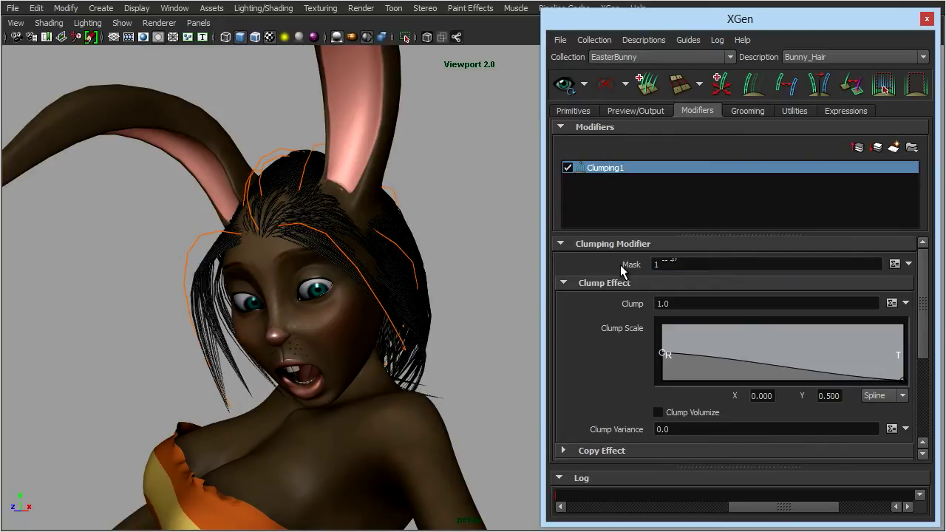
# Step: Try a Clump value of 2 on the Clumping modifier, and set it back to 1
pyautogui.doubleClick(692, 303)
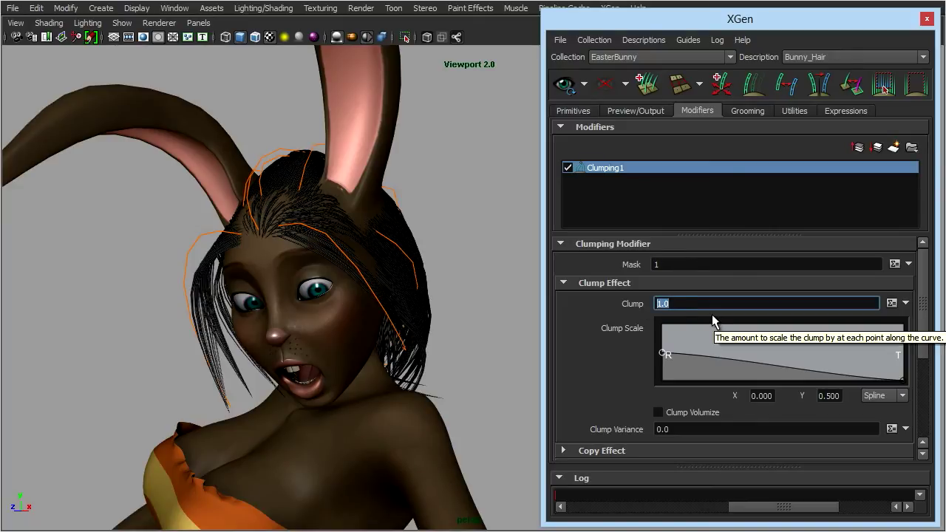
pyautogui.write('2')
pyautogui.press('Return')
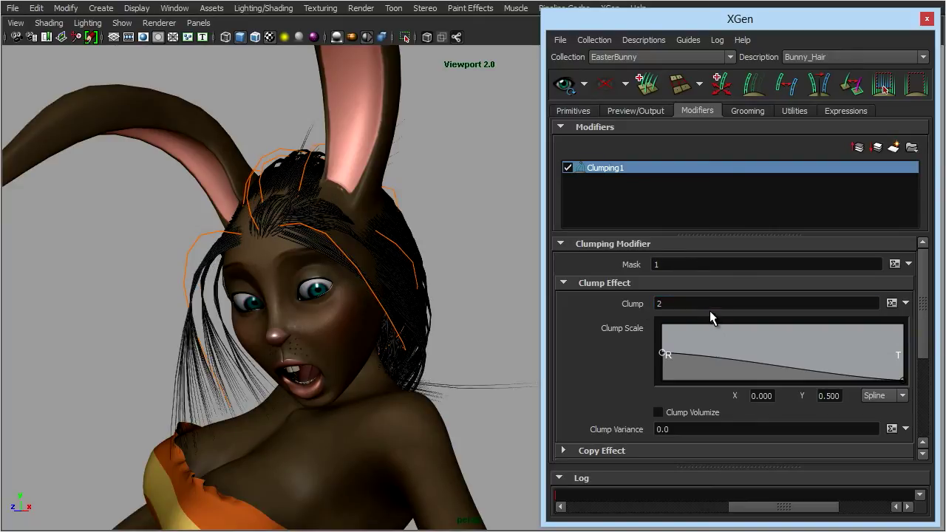
pyautogui.doubleClick(691, 303)
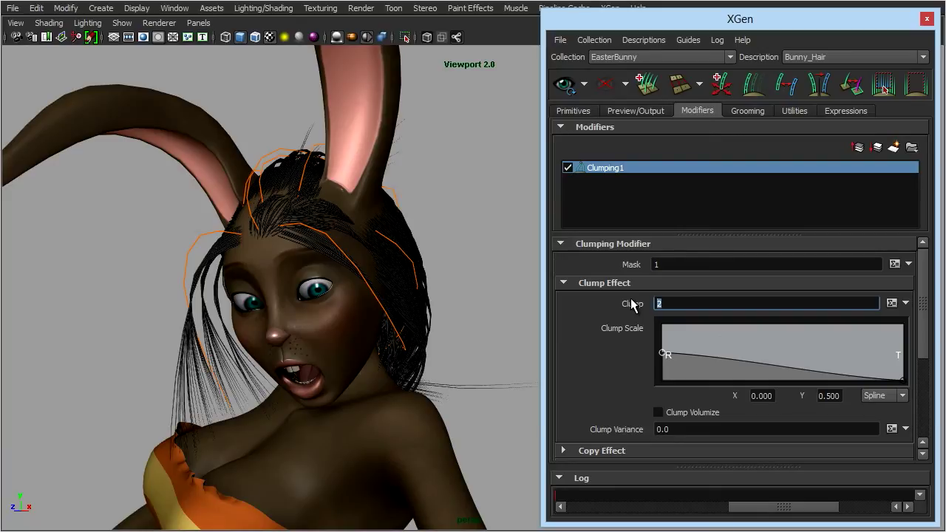
pyautogui.write('1')
pyautogui.press('Return')
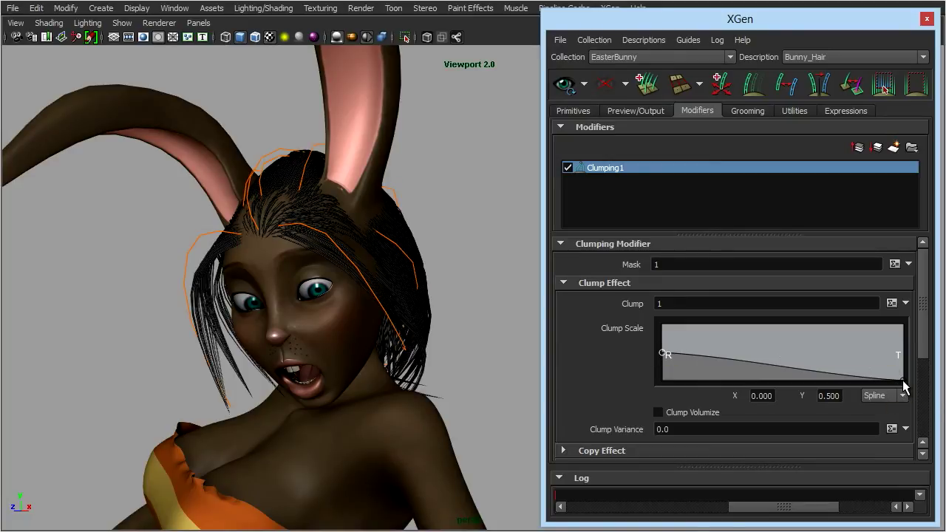
# Step: Raise the root point of the Clump Scale curve to 1.000 and enable Clump Volumize
pyautogui.moveTo(903, 379); pyautogui.dragTo(921, 386)
pyautogui.moveTo(661, 354); pyautogui.dragTo(660, 325)
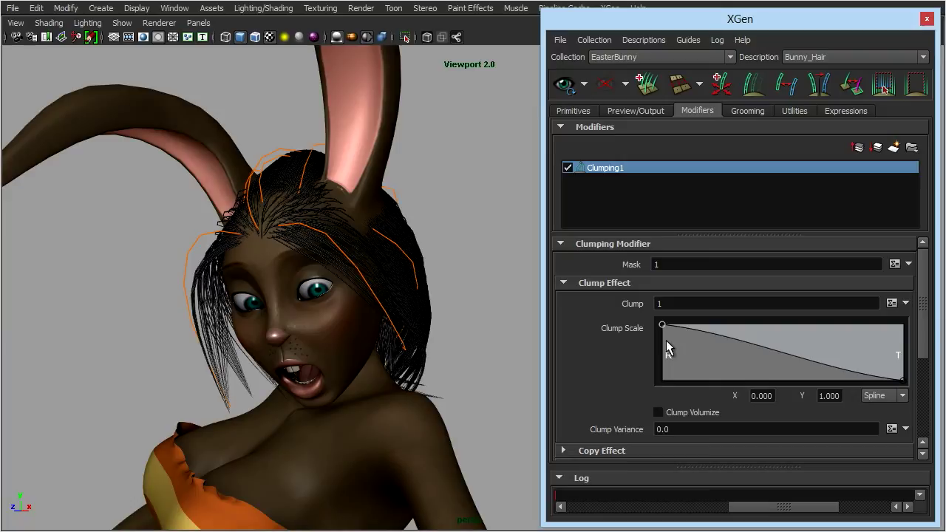
pyautogui.scroll(-2, 606, 351)
pyautogui.scroll(-2, 606, 355)
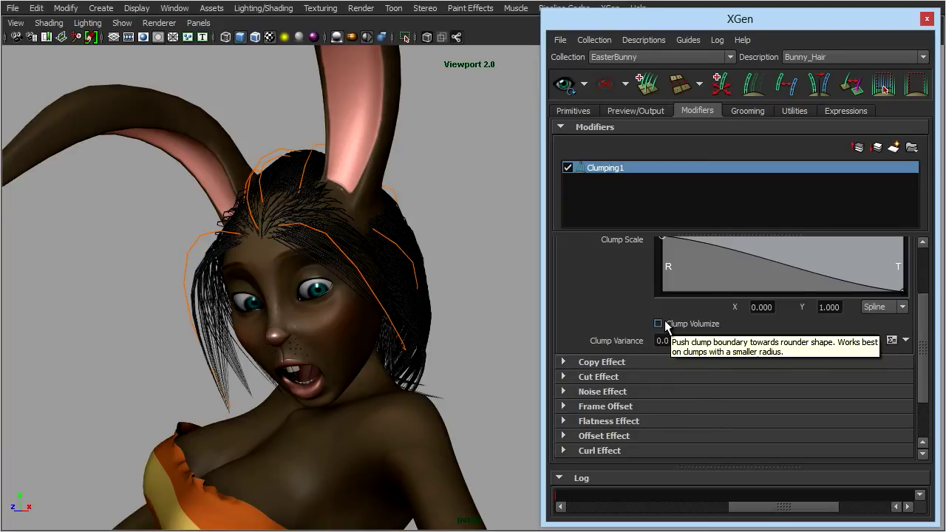
pyautogui.click(657, 324)
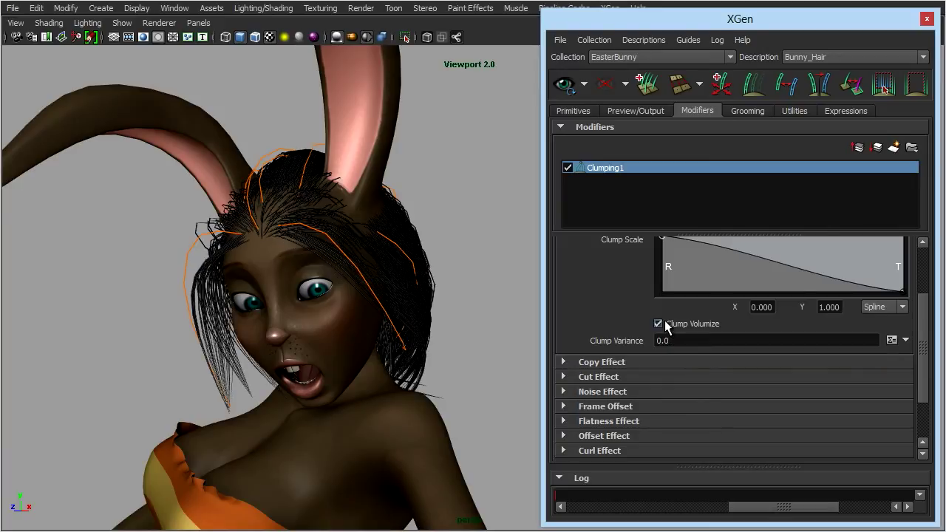
pyautogui.click(665, 323)
pyautogui.click(665, 323)
pyautogui.click(664, 324)
# Step: Examine the Clumping modifier's Curl, Noise and Flatness effect settings and the availability of the grooming tools
pyautogui.scroll(-3, 629, 372)
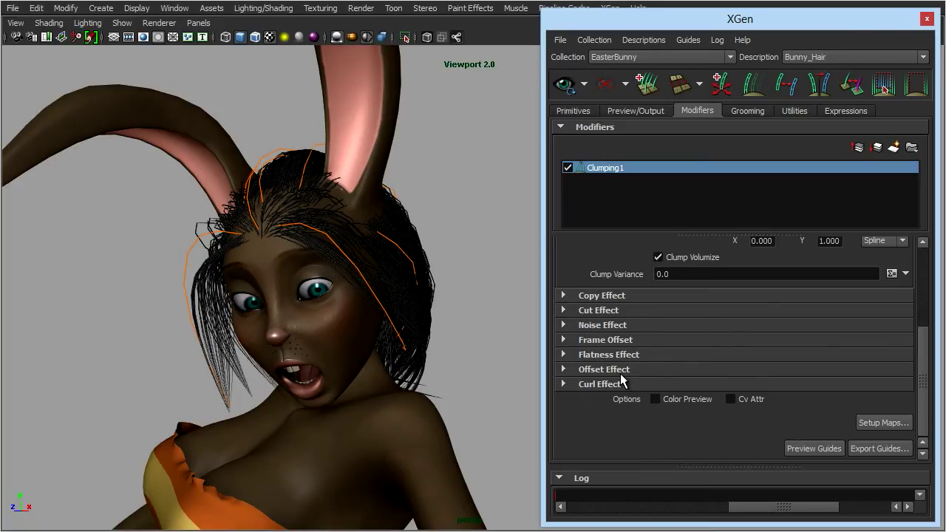
pyautogui.click(621, 384)
pyautogui.click(621, 385)
pyautogui.click(606, 383)
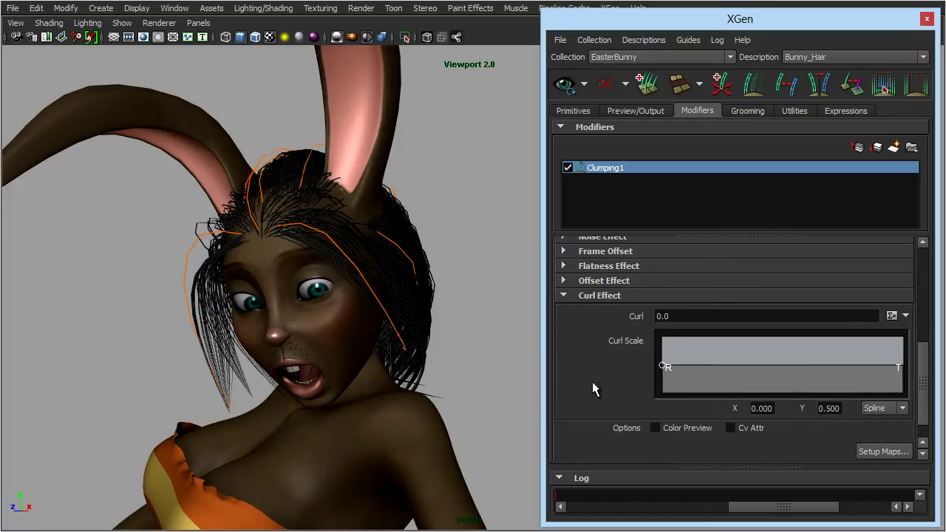
pyautogui.scroll(-1, 594, 377)
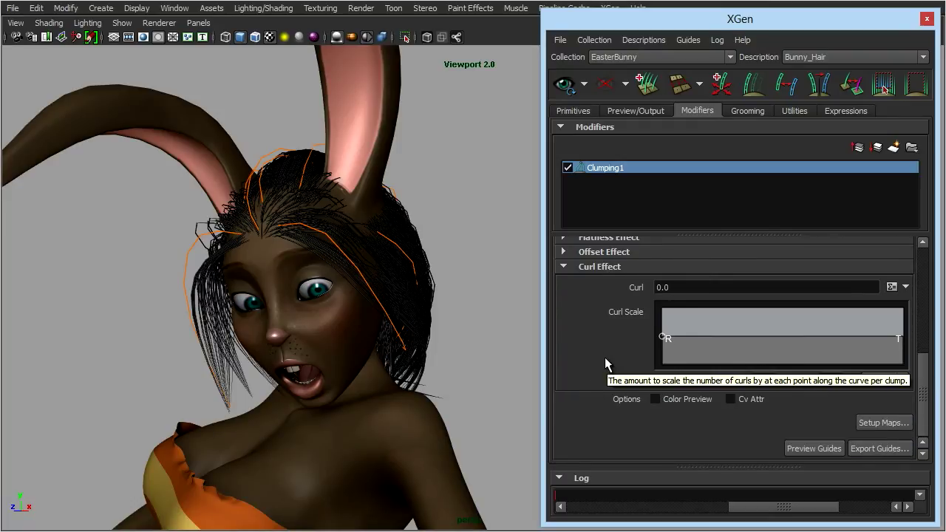
pyautogui.click(611, 267)
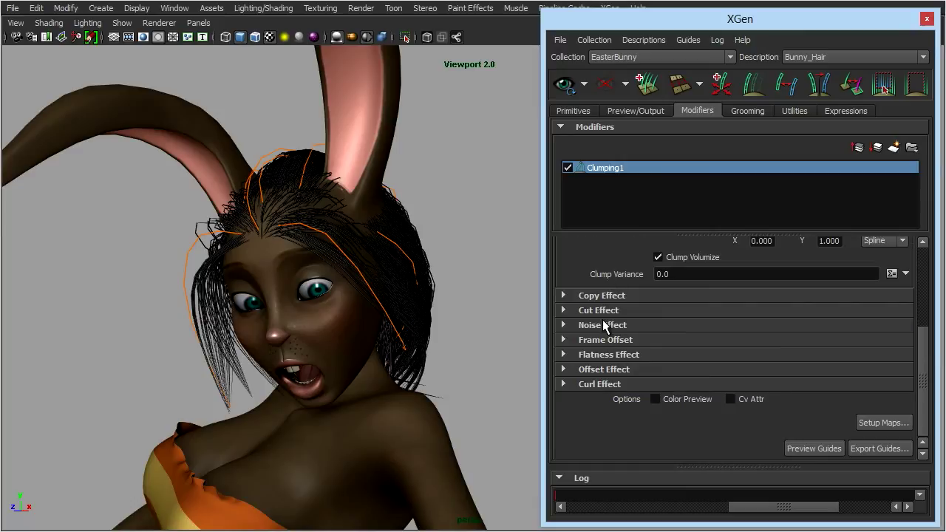
pyautogui.click(603, 323)
pyautogui.click(603, 322)
pyautogui.click(600, 355)
pyautogui.click(599, 355)
pyautogui.click(748, 112)
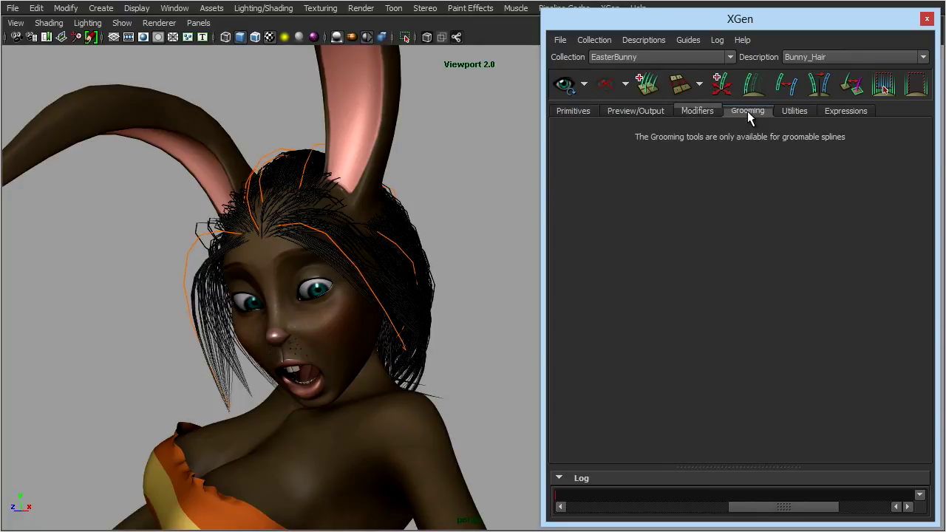
# Step: Add a Coil modifier to the Bunny_Hair description
pyautogui.click(693, 111)
pyautogui.click(893, 148)
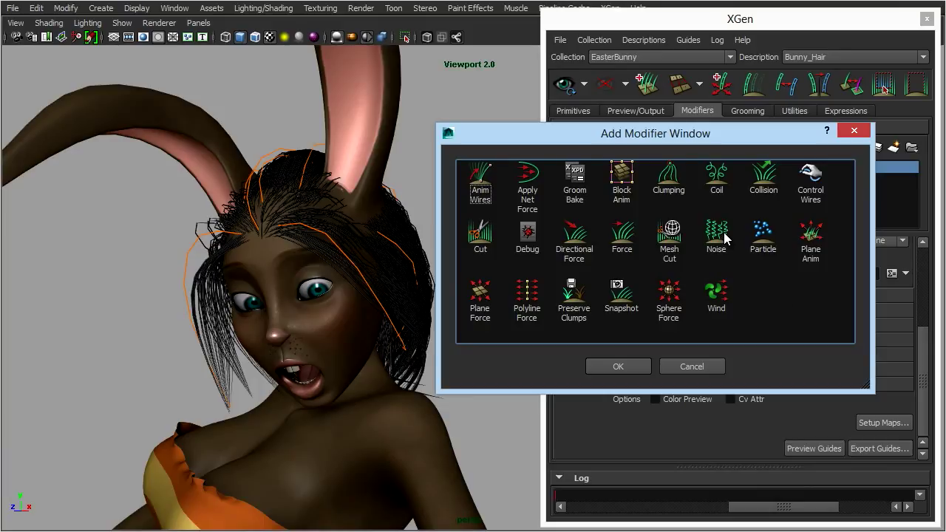
pyautogui.click(720, 181)
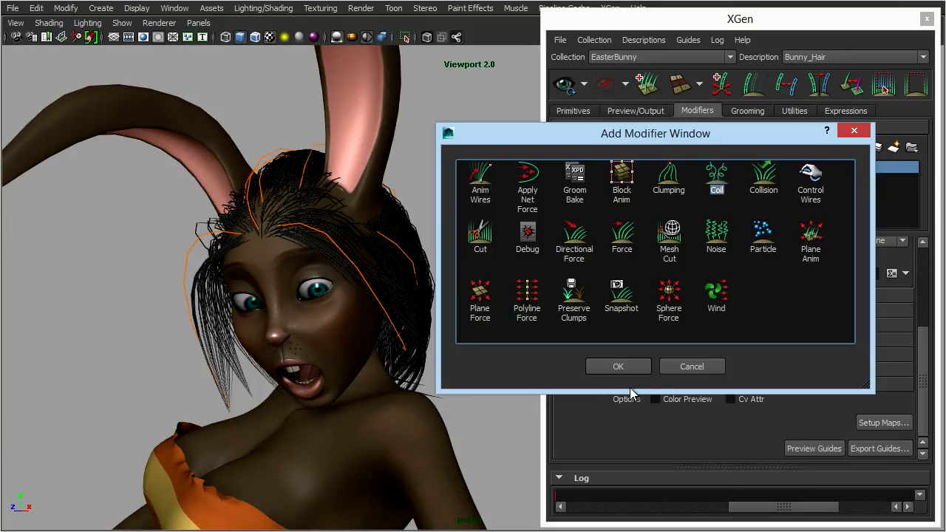
pyautogui.click(618, 367)
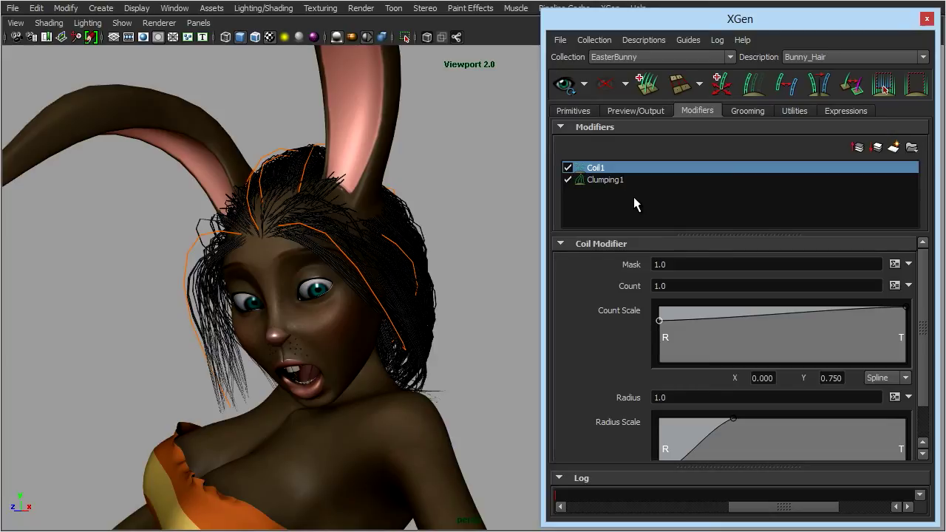
# Step: Compare the hair with the Coil modifier enabled and disabled, and delete the Coil modifier
pyautogui.click(567, 168)
pyautogui.click(567, 168)
pyautogui.click(567, 168)
pyautogui.click(567, 168)
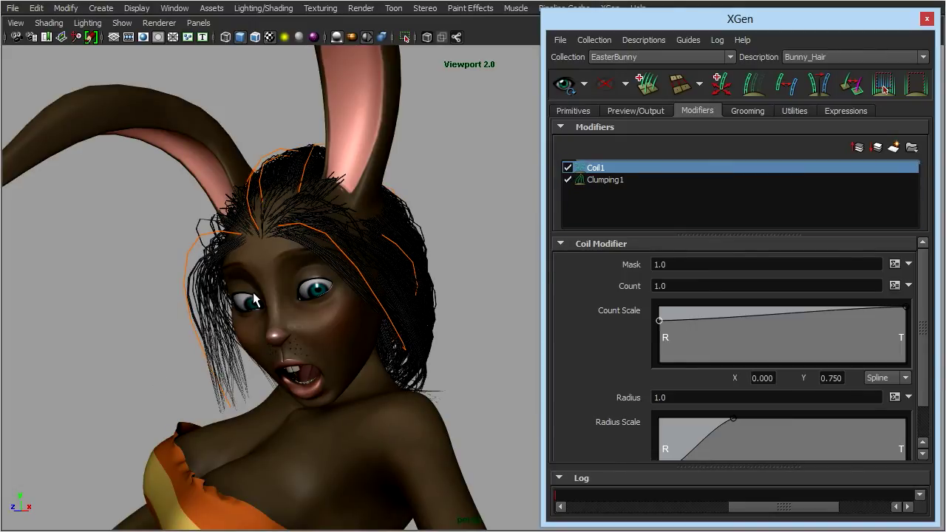
pyautogui.click(568, 168)
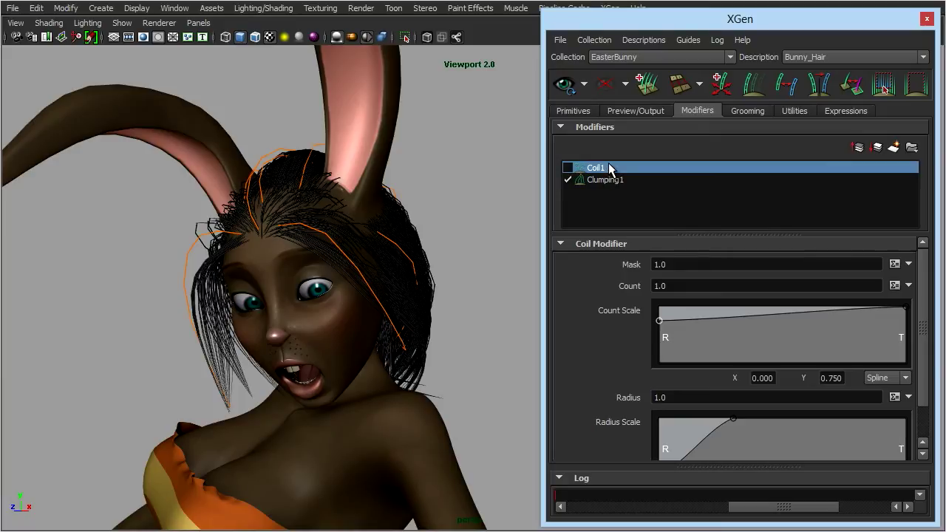
pyautogui.click(568, 168)
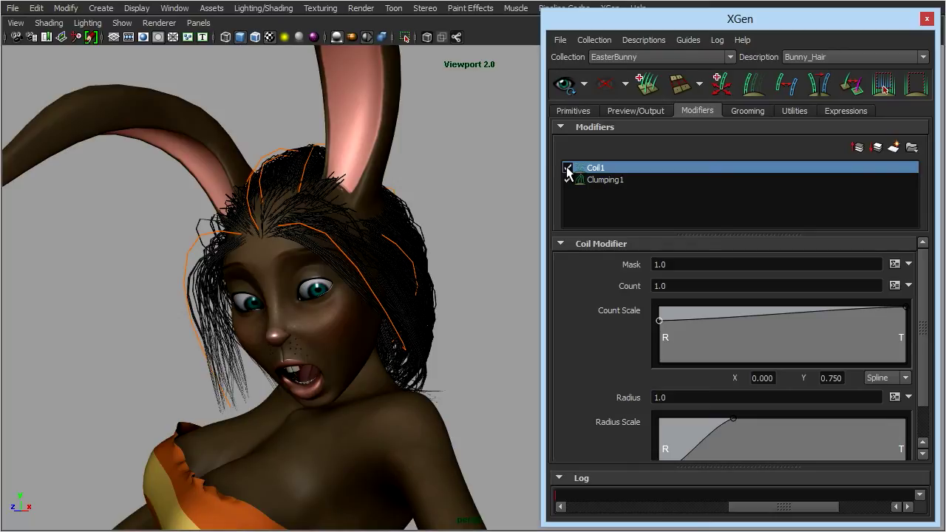
pyautogui.click(567, 169)
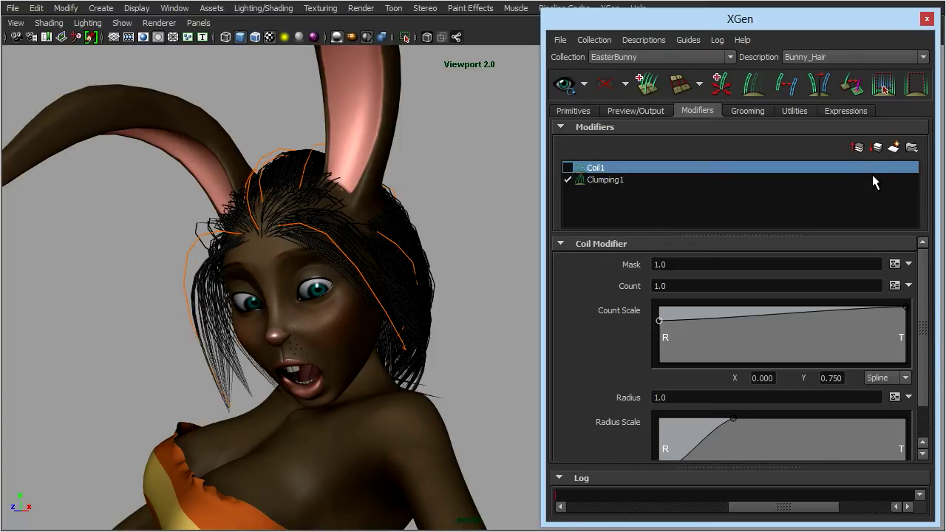
pyautogui.rightClick(597, 169)
pyautogui.click(647, 244)
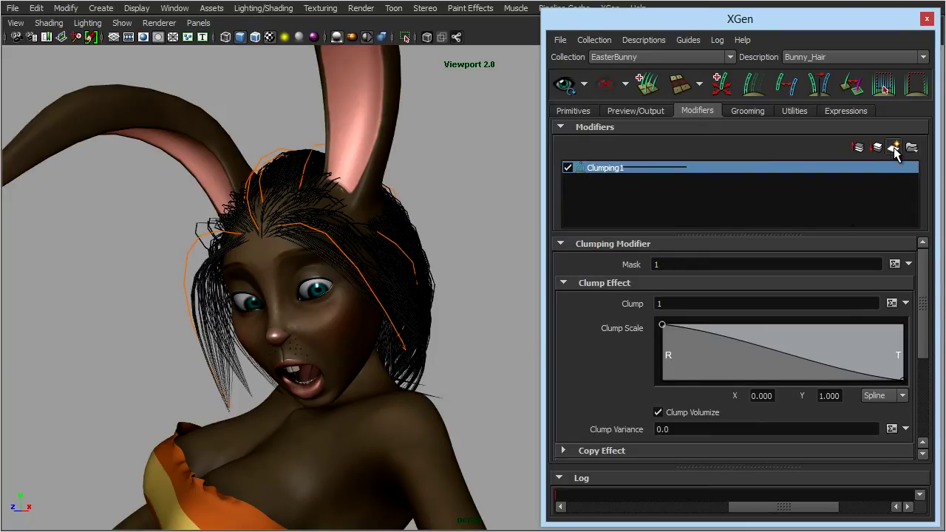
# Step: Add a Noise modifier to the Bunny_Hair description
pyautogui.click(894, 148)
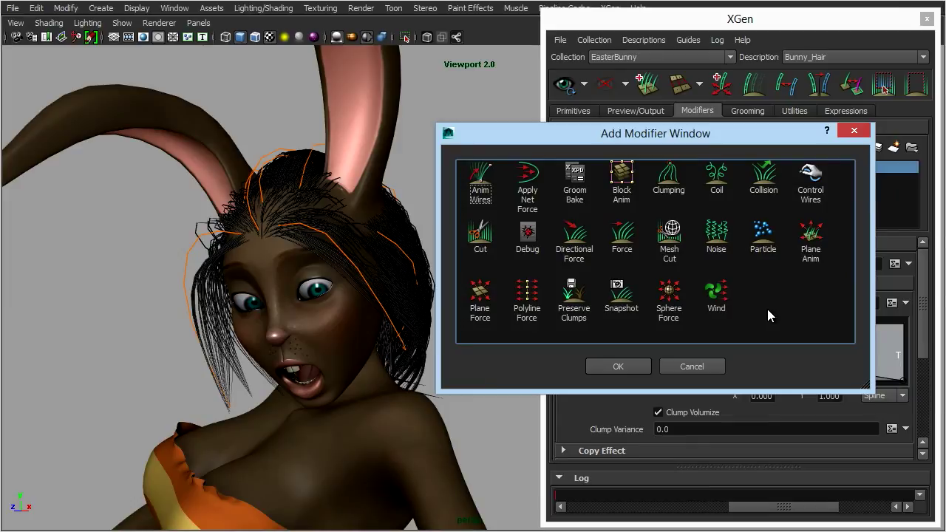
pyautogui.click(716, 237)
pyautogui.click(622, 367)
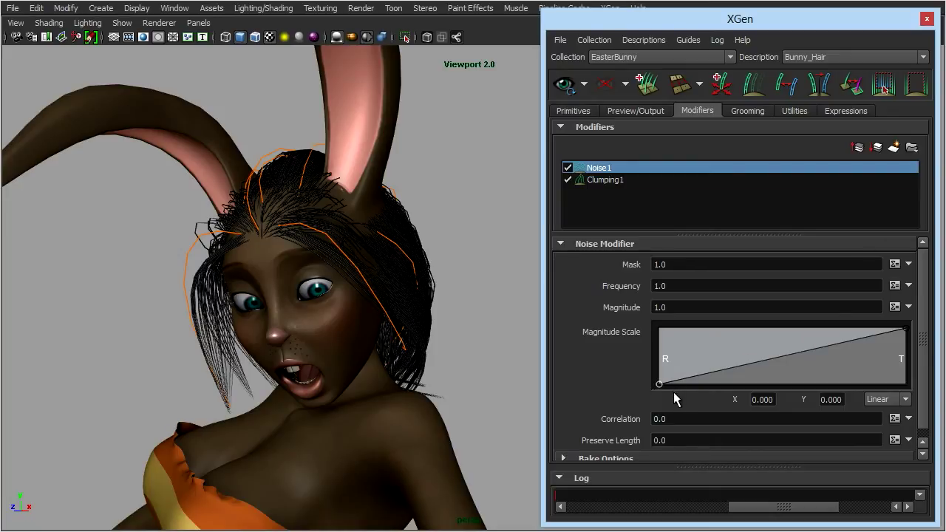
# Step: Add a raised midpoint to the Noise modifier's Magnitude Scale curve and move its tip point to about X 0.988, Y 1.000
pyautogui.moveTo(659, 385); pyautogui.dragTo(636, 392)
pyautogui.moveTo(785, 349); pyautogui.dragTo(771, 337)
pyautogui.moveTo(905, 329)
pyautogui.mouseDown()
pyautogui.moveTo(913, 391)
pyautogui.moveTo(908, 321)
pyautogui.moveTo(908, 395)
pyautogui.moveTo(901, 310)
pyautogui.mouseUp()
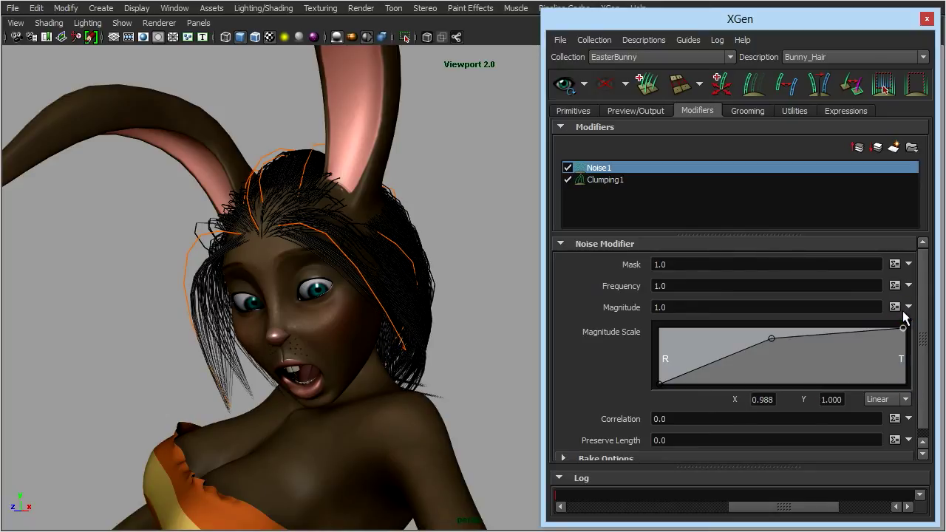
# Step: Set the Noise magnitude to 2, and adjust the Magnitude Scale curve to about X 0.997 at the tip and Y 0.566 at the root
pyautogui.moveTo(689, 306); pyautogui.dragTo(602, 306)
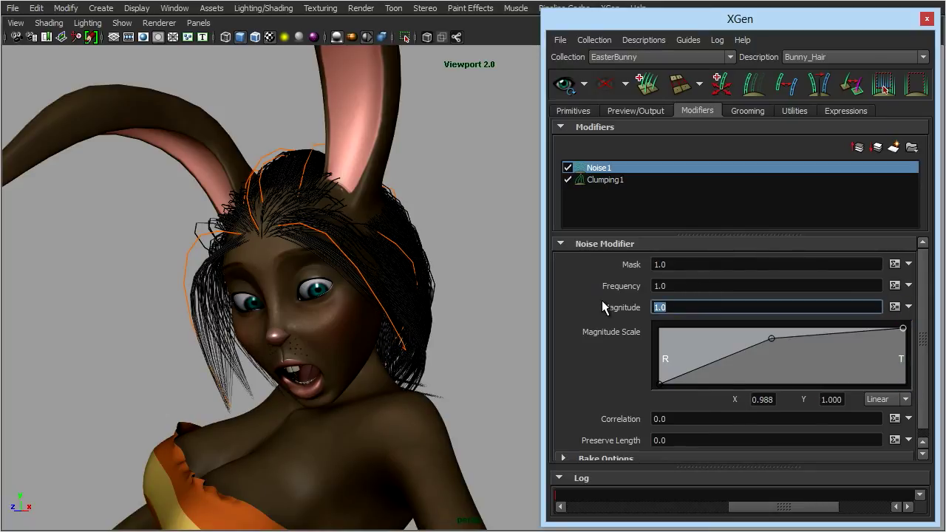
pyautogui.write('2')
pyautogui.press('Return')
pyautogui.moveTo(902, 328); pyautogui.dragTo(904, 308)
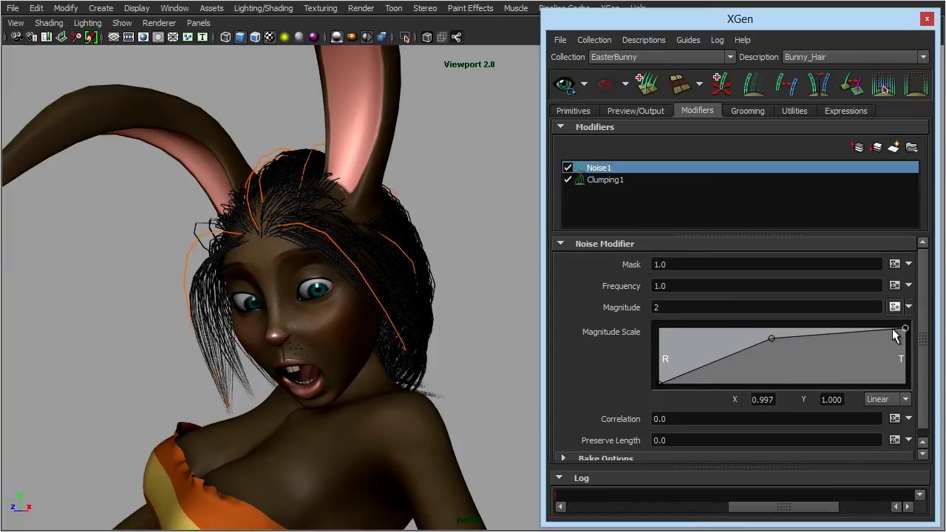
pyautogui.moveTo(660, 383); pyautogui.dragTo(634, 358)
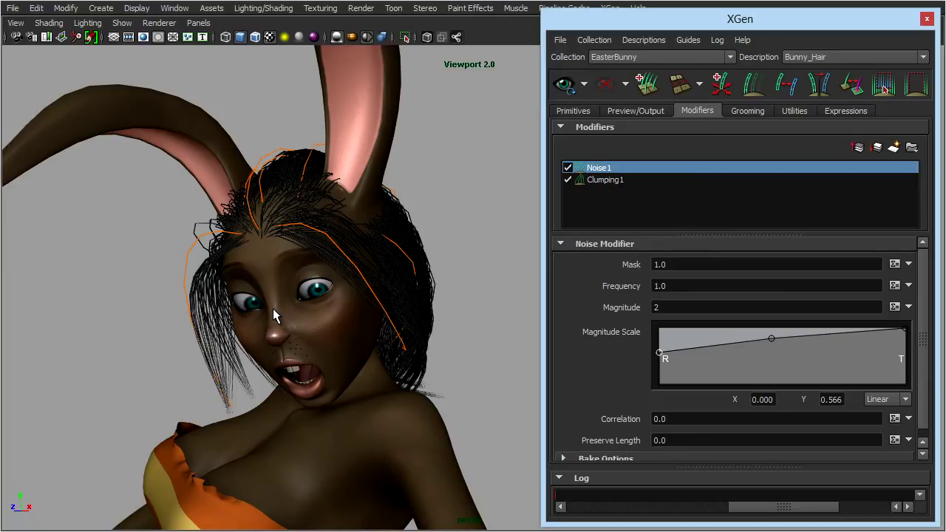
# Step: Delete the Noise modifier from the Bunny_Hair description
pyautogui.click(613, 170)
pyautogui.rightClick(615, 170)
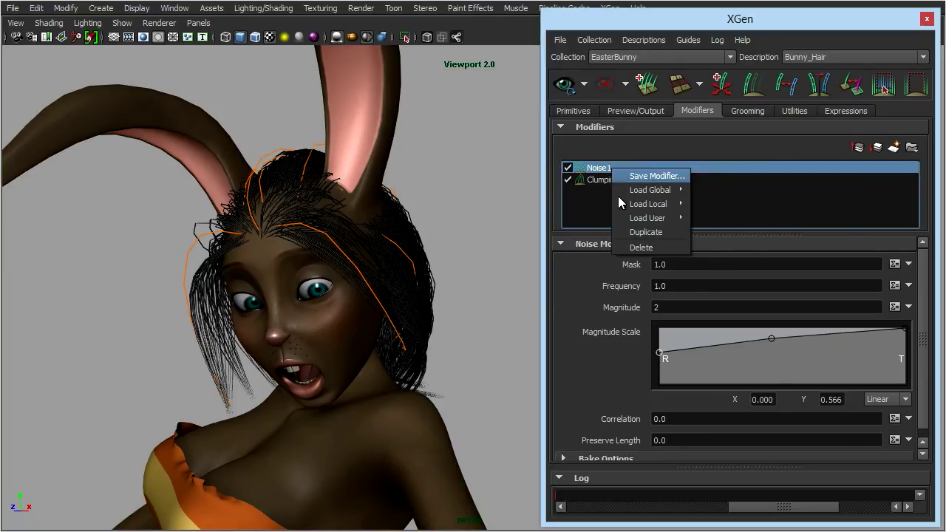
pyautogui.click(654, 249)
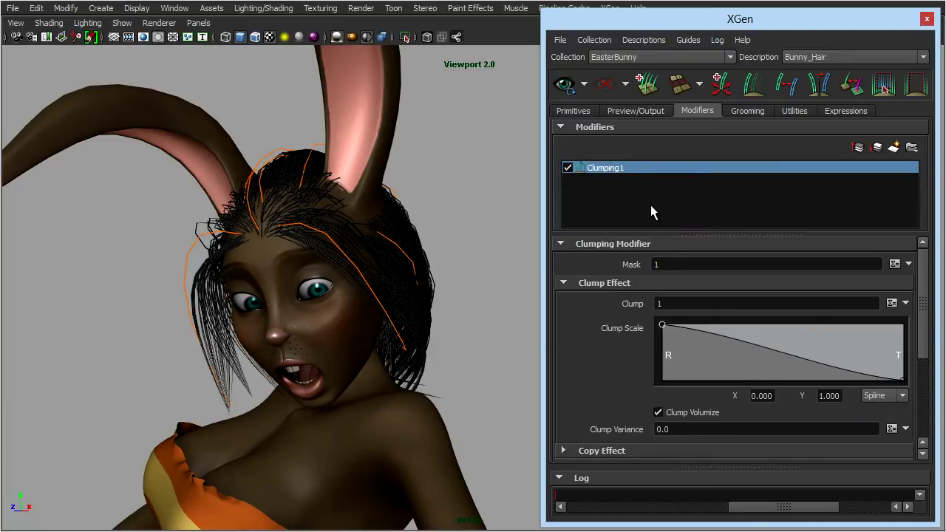
# Step: Look through the available XGen modifier types without adding one
pyautogui.click(893, 147)
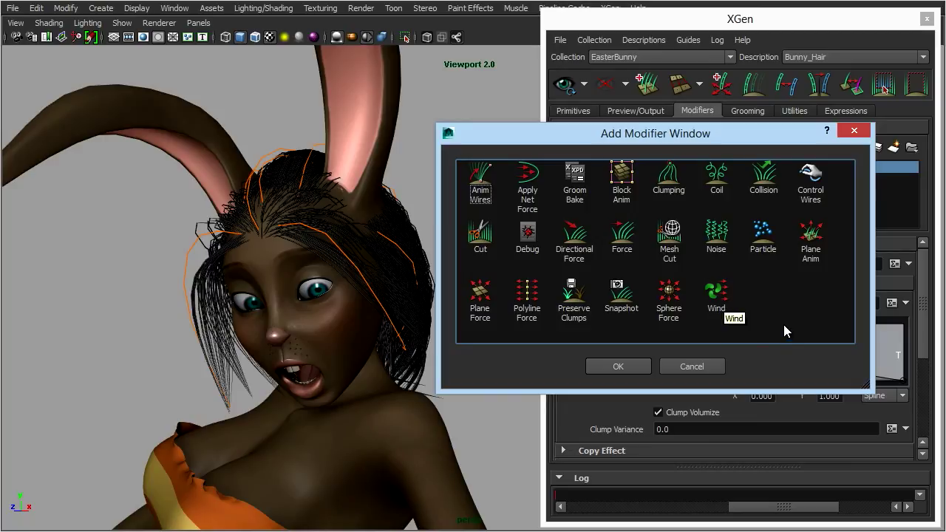
pyautogui.click(695, 368)
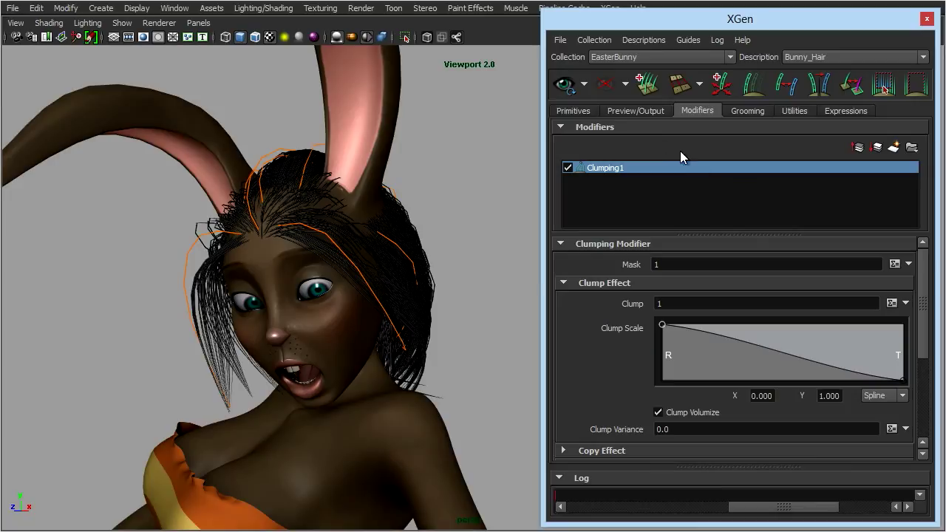
# Step: Switch Compensate Normals off and back on in the Bunny_Hair generator attributes to compare its effect on the hair
pyautogui.click(574, 112)
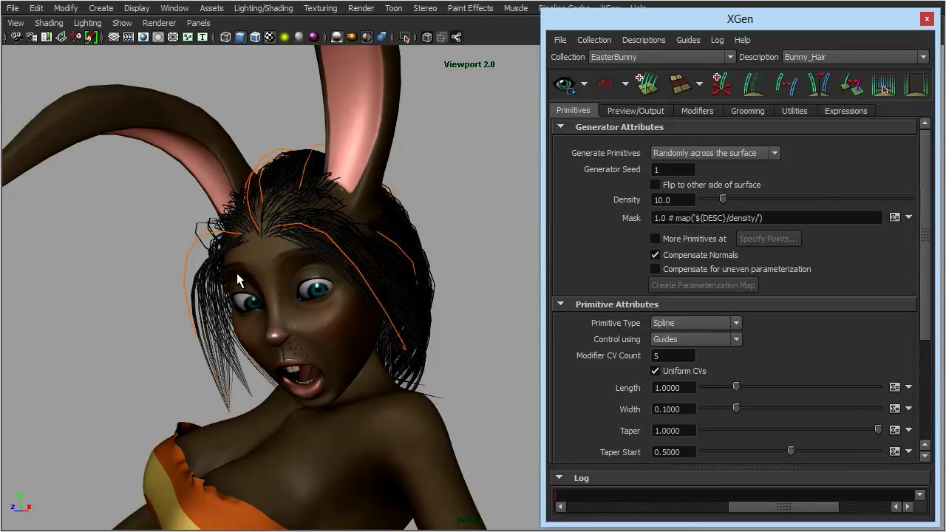
pyautogui.click(188, 270)
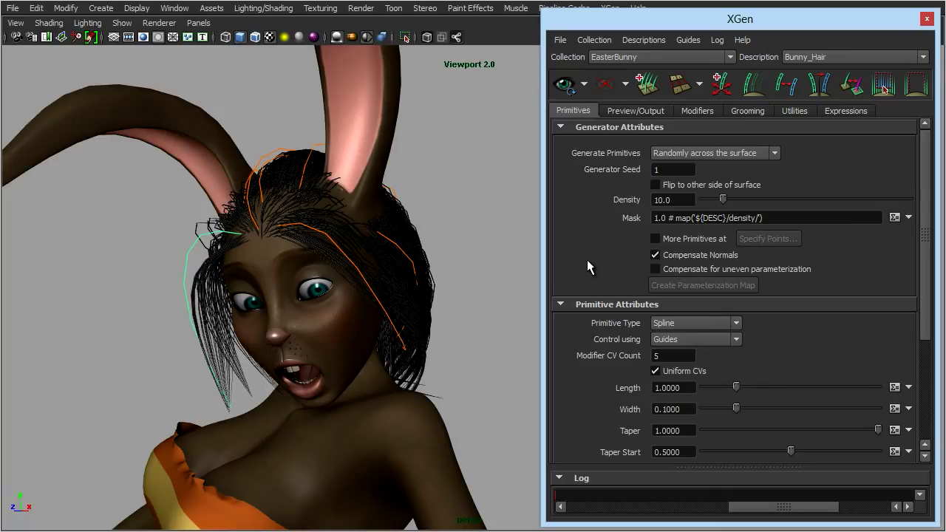
pyautogui.click(654, 255)
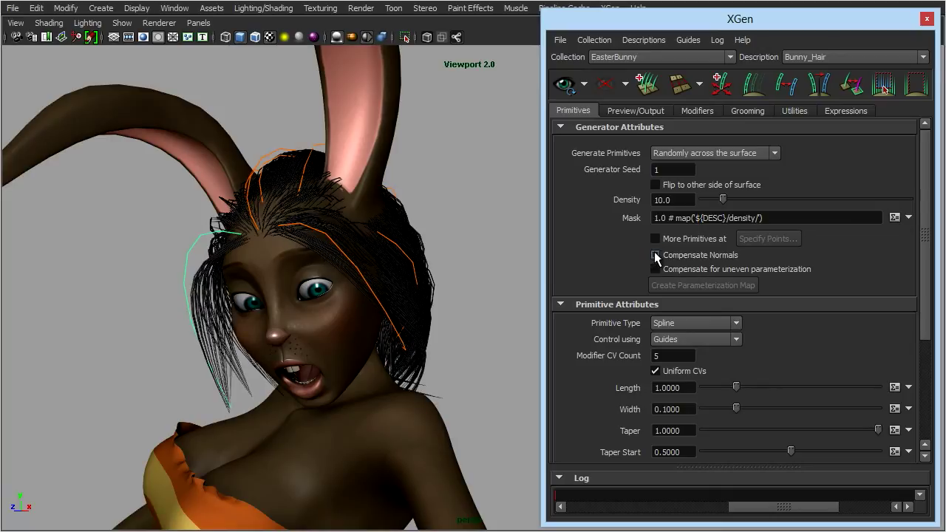
pyautogui.click(655, 254)
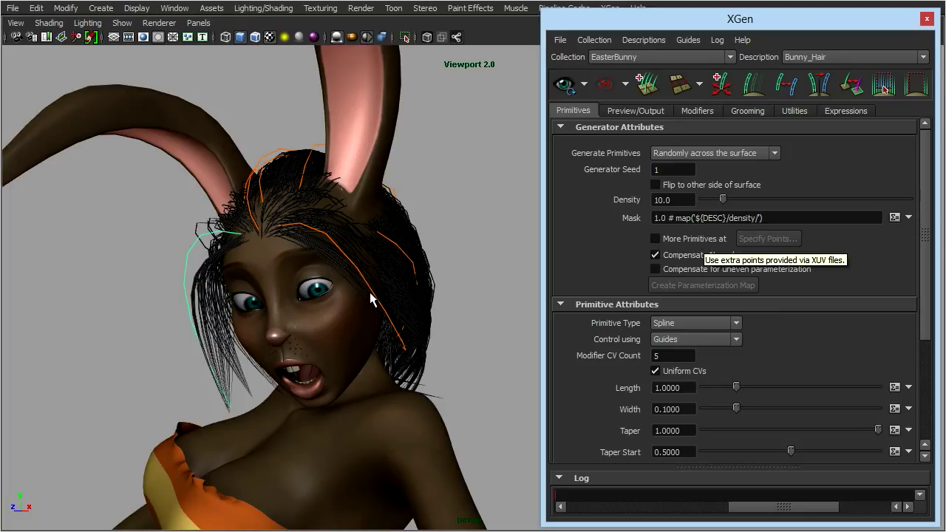
# Step: Enable More Primitives for Bunny_Hair and open the Specify Points tool, keeping its window clear of the head
pyautogui.keyDown('alt'); pyautogui.moveTo(306, 266); pyautogui.dragTo(298, 280); pyautogui.keyUp('alt')
pyautogui.keyDown('alt'); pyautogui.moveTo(297, 280); pyautogui.dragTo(379, 263, button='right'); pyautogui.keyUp('alt')
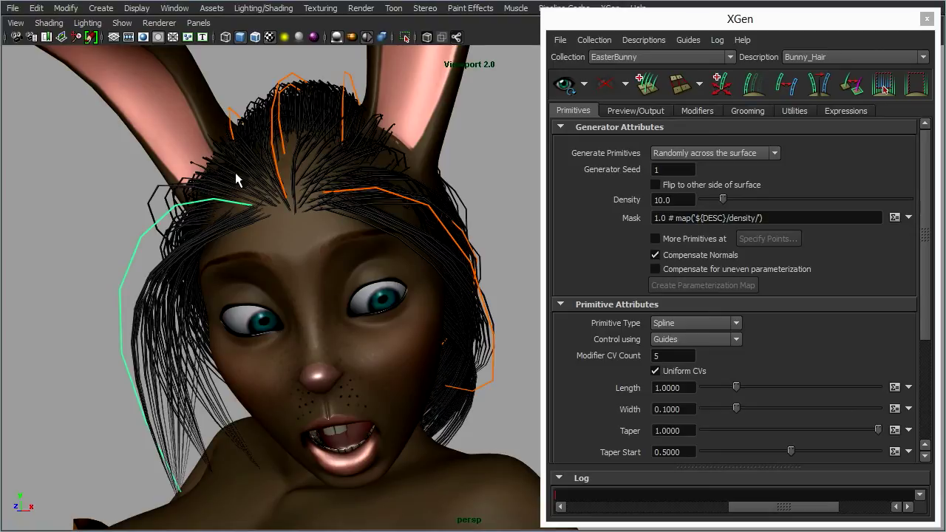
pyautogui.click(655, 239)
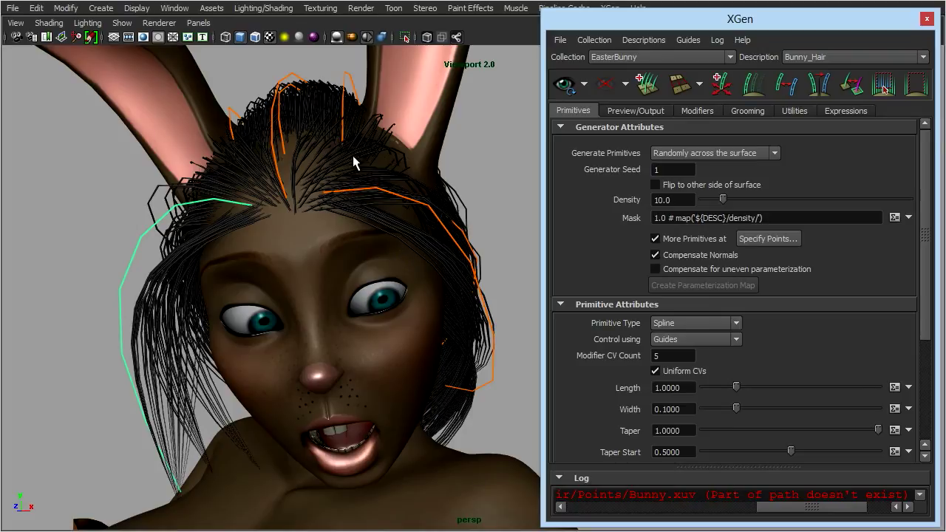
pyautogui.keyDown('alt'); pyautogui.moveTo(401, 220); pyautogui.dragTo(418, 205); pyautogui.keyUp('alt')
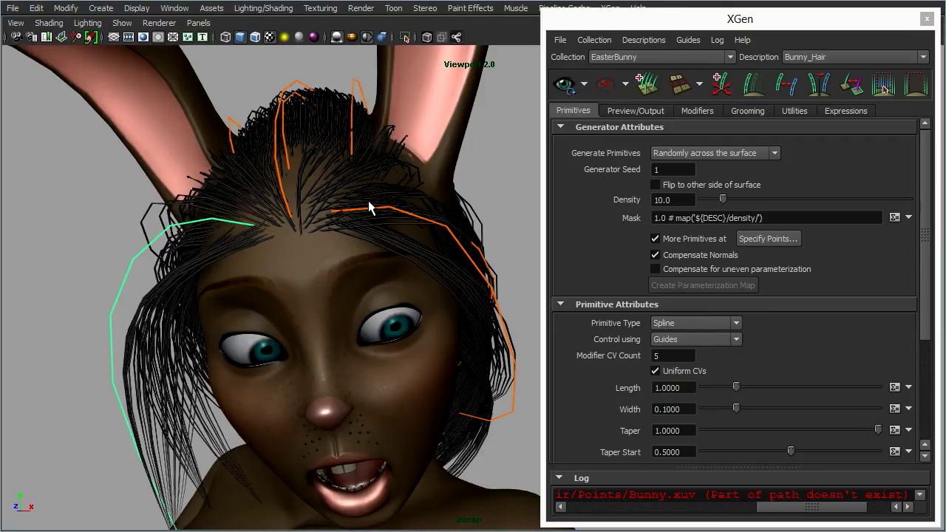
pyautogui.click(767, 238)
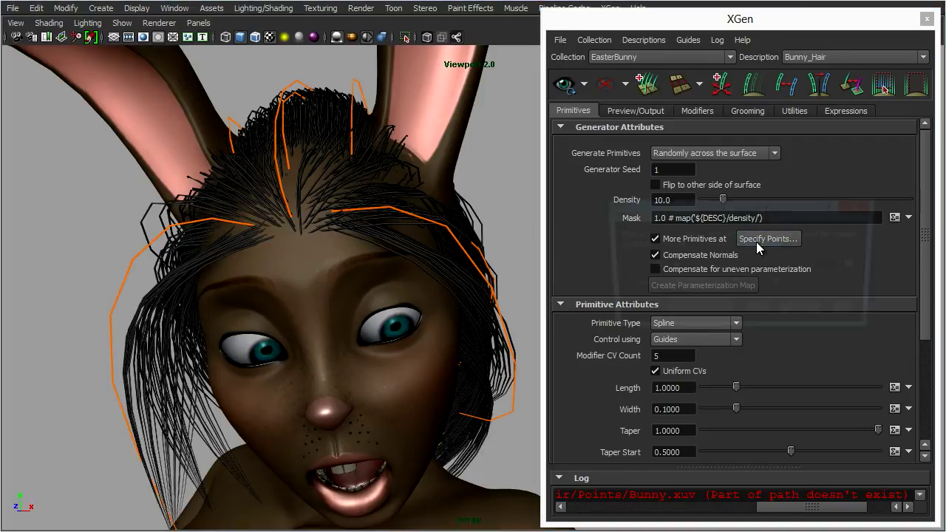
pyautogui.moveTo(737, 210); pyautogui.dragTo(592, 76)
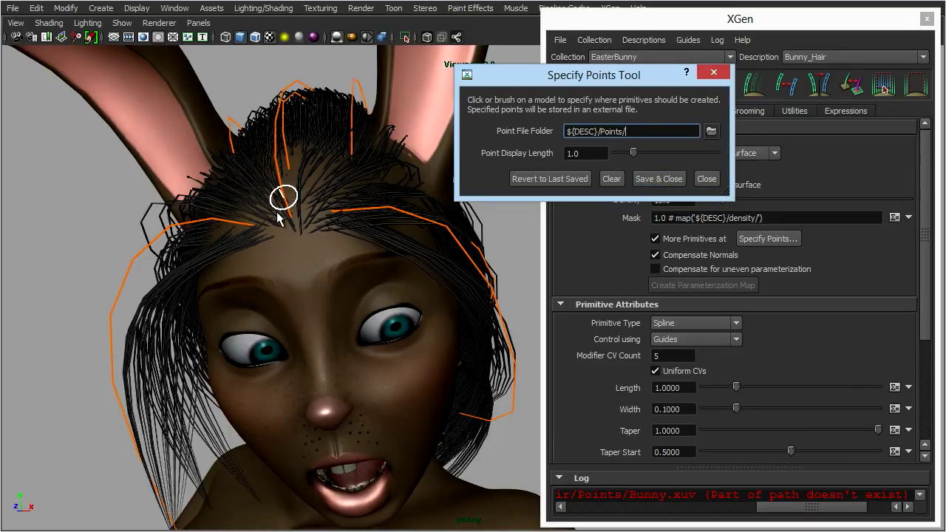
pyautogui.moveTo(607, 83); pyautogui.dragTo(669, 294)
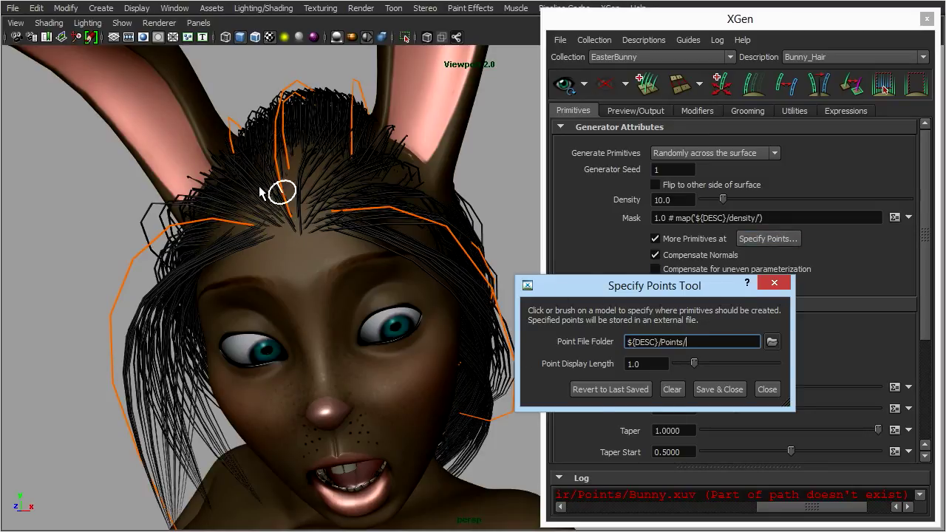
# Step: Brush extra hair points over the parting at the front of the scalp and save them
pyautogui.click(284, 230)
pyautogui.moveTo(284, 231)
pyautogui.mouseDown()
pyautogui.moveTo(320, 220)
pyautogui.moveTo(311, 188)
pyautogui.moveTo(264, 194)
pyautogui.moveTo(250, 214)
pyautogui.moveTo(306, 223)
pyautogui.moveTo(272, 195)
pyautogui.moveTo(227, 221)
pyautogui.moveTo(306, 233)
pyautogui.moveTo(323, 198)
pyautogui.moveTo(302, 174)
pyautogui.moveTo(248, 199)
pyautogui.moveTo(283, 226)
pyautogui.moveTo(346, 192)
pyautogui.moveTo(323, 165)
pyautogui.moveTo(270, 160)
pyautogui.moveTo(239, 189)
pyautogui.moveTo(292, 242)
pyautogui.moveTo(349, 215)
pyautogui.moveTo(332, 166)
pyautogui.moveTo(266, 164)
pyautogui.moveTo(249, 225)
pyautogui.moveTo(317, 216)
pyautogui.moveTo(293, 195)
pyautogui.moveTo(308, 191)
pyautogui.moveTo(244, 209)
pyautogui.moveTo(303, 201)
pyautogui.moveTo(308, 154)
pyautogui.moveTo(291, 167)
pyautogui.moveTo(347, 155)
pyautogui.moveTo(332, 211)
pyautogui.moveTo(293, 212)
pyautogui.mouseUp()
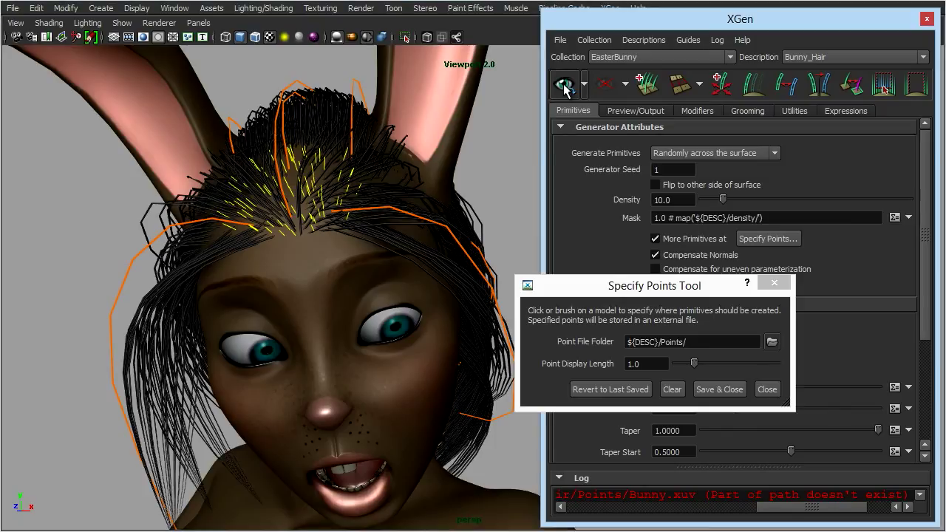
pyautogui.click(716, 389)
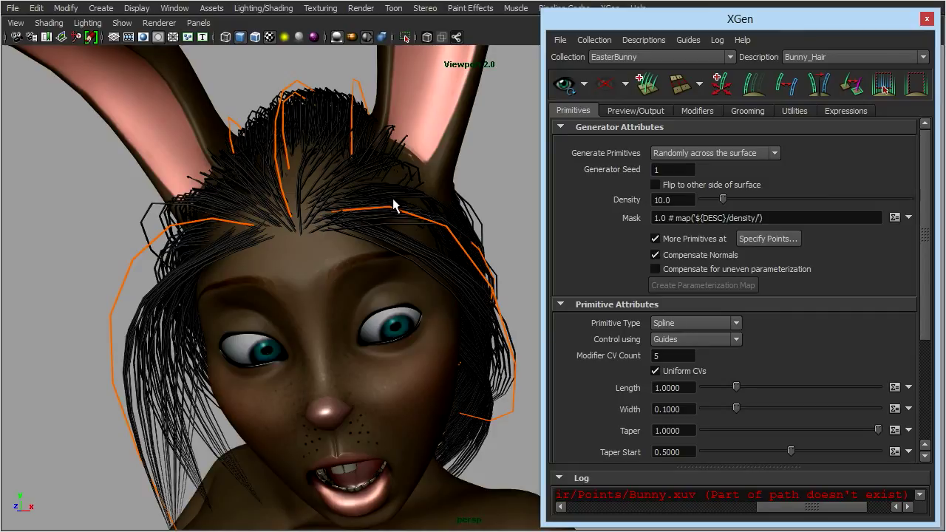
# Step: Set the hair preview Percent to 100 in the preview settings
pyautogui.click(635, 110)
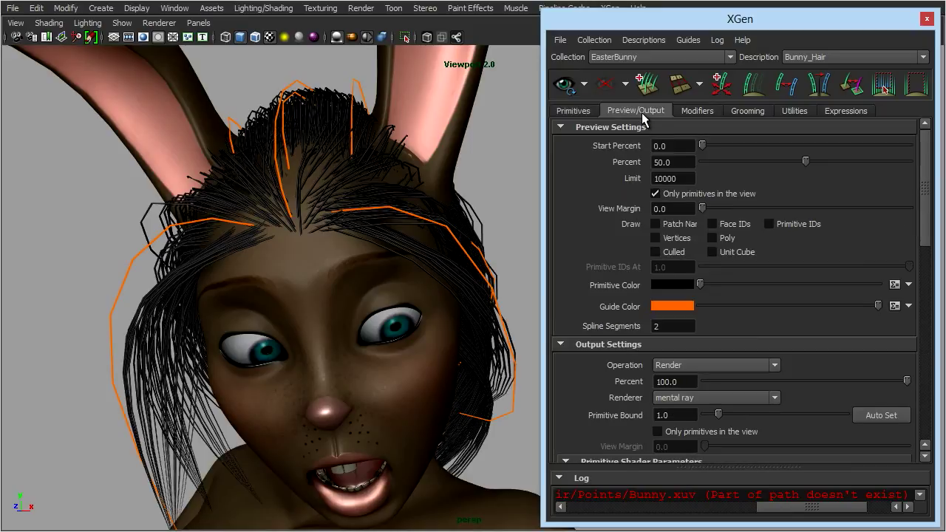
pyautogui.moveTo(690, 163); pyautogui.dragTo(634, 164)
pyautogui.write('100')
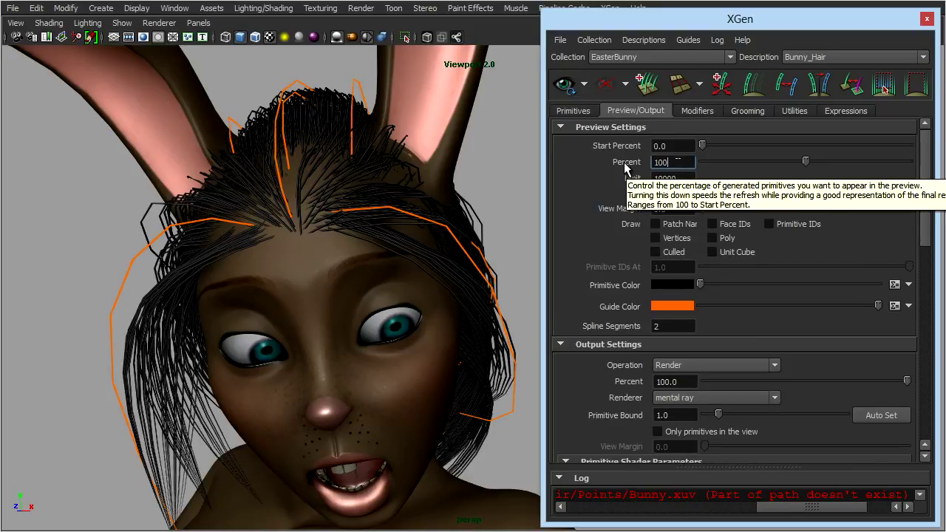
pyautogui.press('Return')
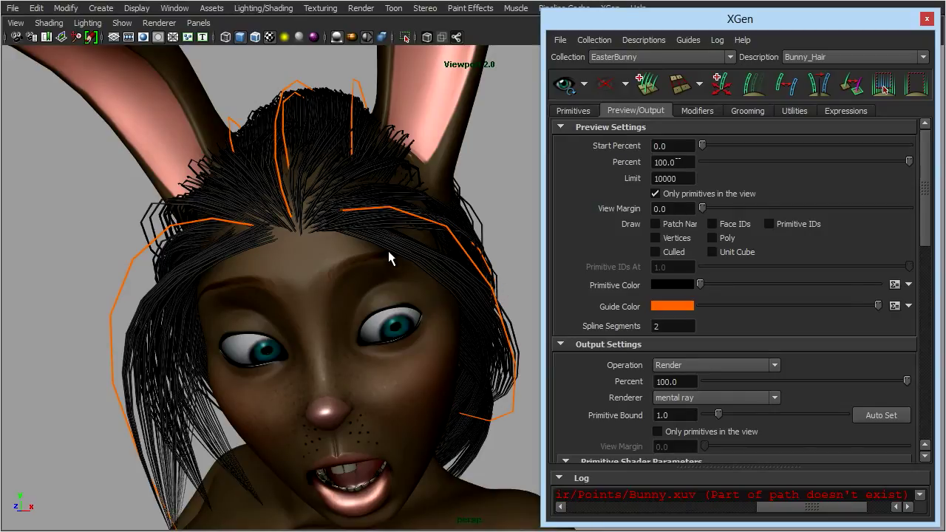
# Step: Isolate a small patch of hair at the base of the upright ear, cull it, and update the hair preview
pyautogui.keyDown('alt'); pyautogui.moveTo(391, 258); pyautogui.dragTo(355, 292); pyautogui.keyUp('alt')
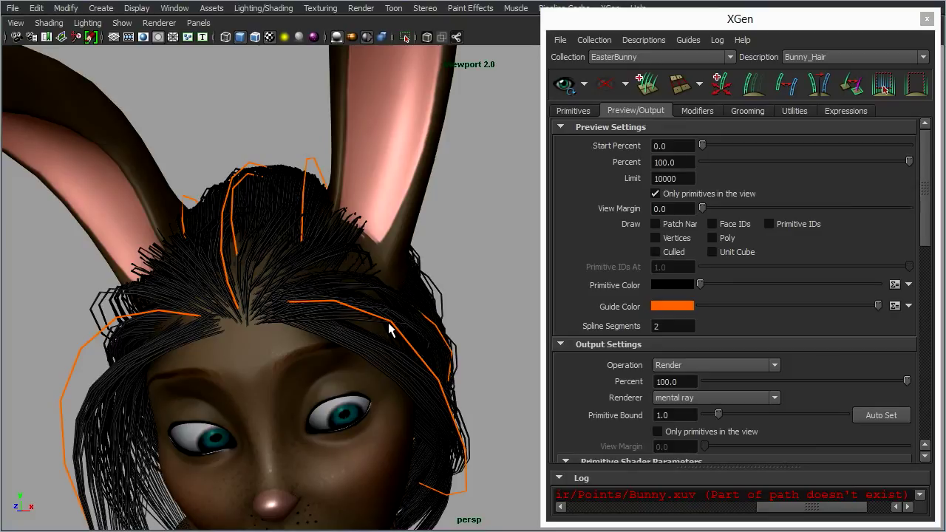
pyautogui.keyDown('alt'); pyautogui.moveTo(390, 328); pyautogui.dragTo(316, 247); pyautogui.keyUp('alt')
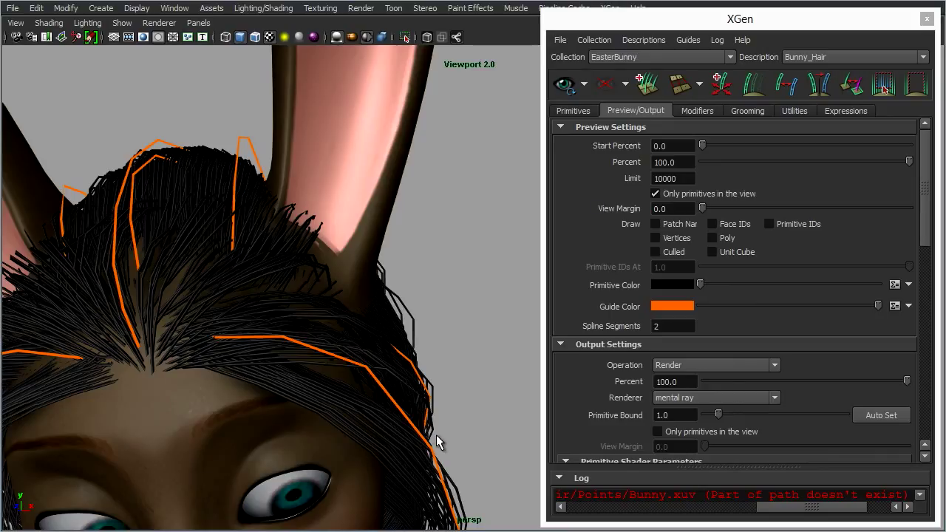
pyautogui.keyDown('alt'); pyautogui.moveTo(437, 441); pyautogui.dragTo(336, 362, button='right'); pyautogui.keyUp('alt')
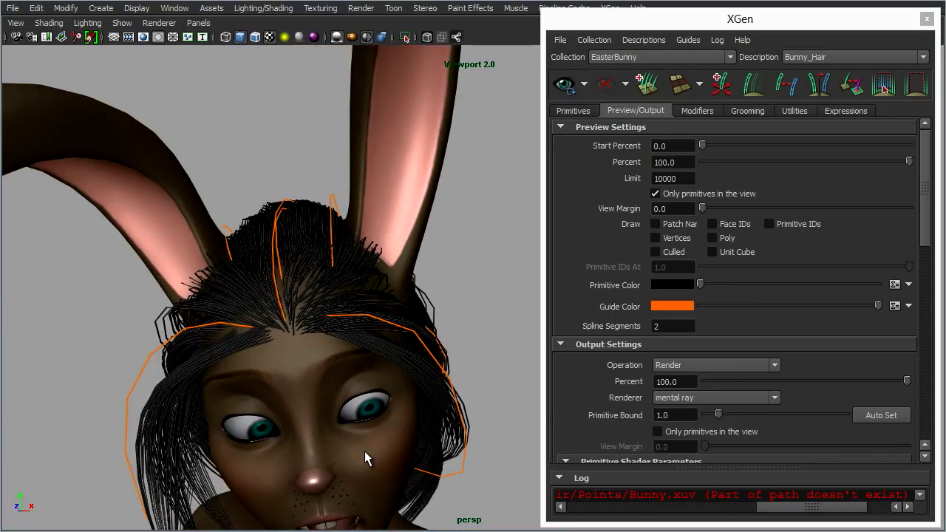
pyautogui.keyDown('alt'); pyautogui.moveTo(364, 451); pyautogui.dragTo(365, 294, button='right'); pyautogui.keyUp('alt')
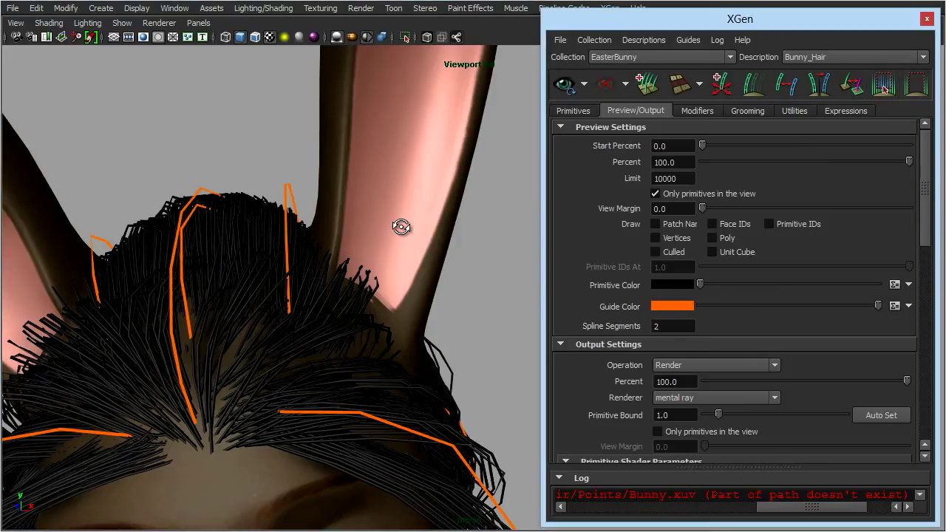
pyautogui.keyDown('alt'); pyautogui.moveTo(401, 227); pyautogui.dragTo(406, 231); pyautogui.keyUp('alt')
pyautogui.moveTo(441, 185); pyautogui.dragTo(380, 258)
pyautogui.keyDown('alt'); pyautogui.moveTo(481, 354); pyautogui.dragTo(458, 348); pyautogui.keyUp('alt')
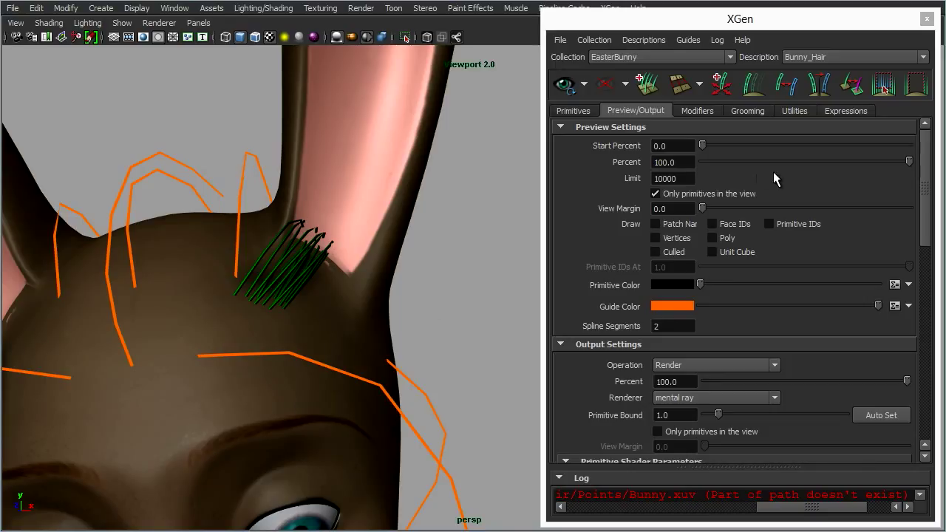
pyautogui.click(919, 88)
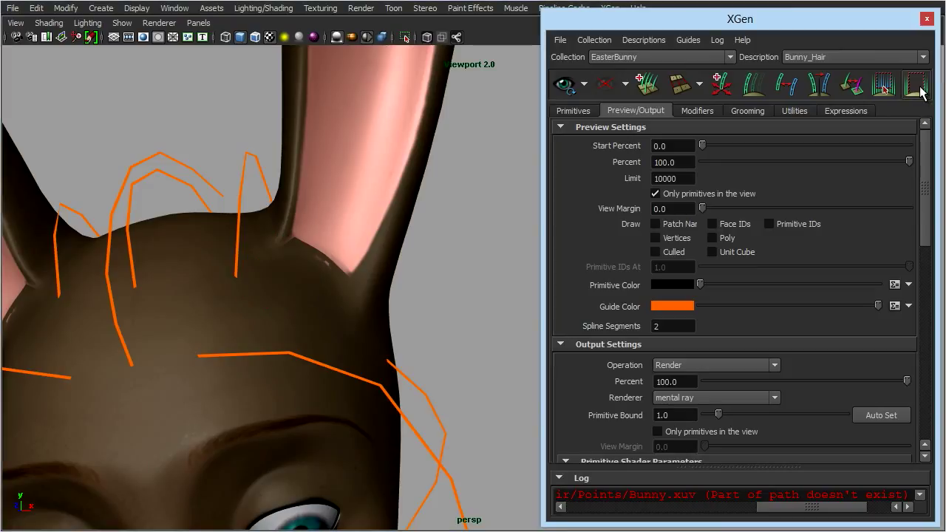
pyautogui.click(562, 82)
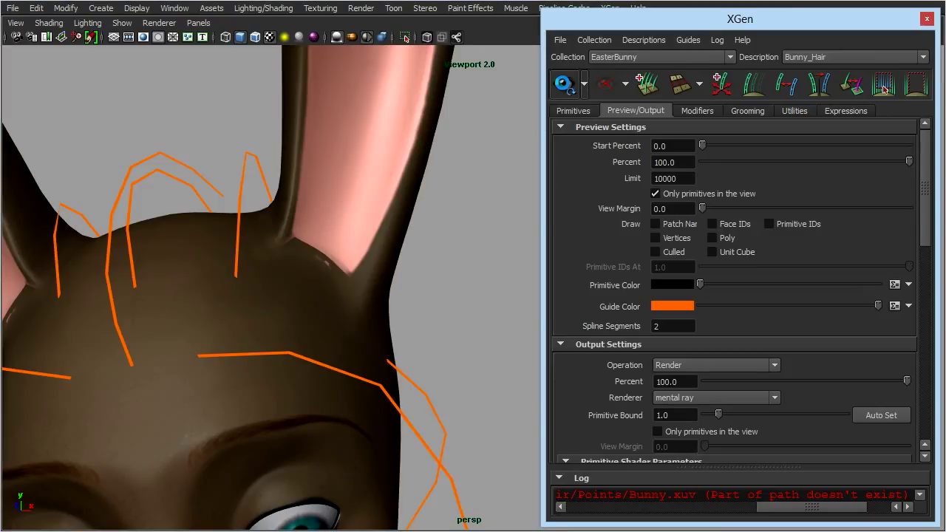
pyautogui.keyDown('alt'); pyautogui.moveTo(341, 260); pyautogui.dragTo(408, 318, button='right'); pyautogui.keyUp('alt')
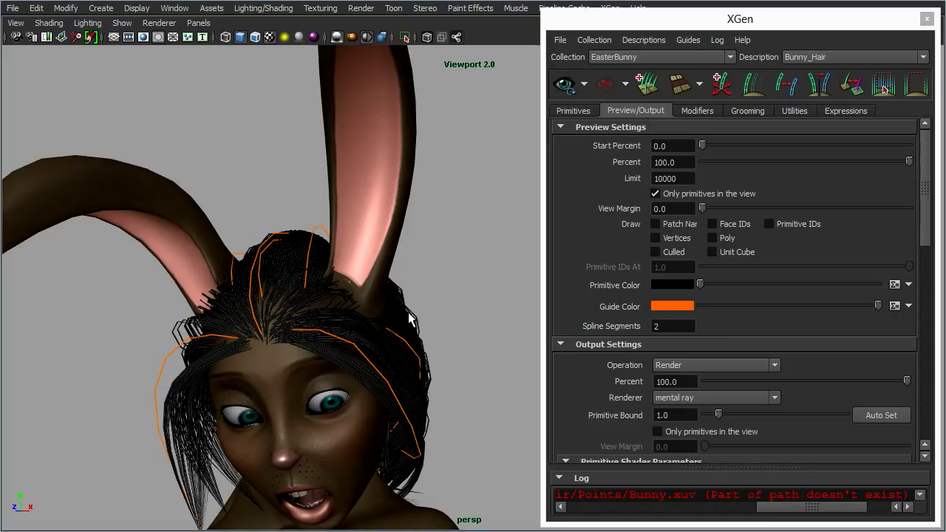
pyautogui.keyDown('alt'); pyautogui.moveTo(425, 413); pyautogui.dragTo(397, 354, button='middle'); pyautogui.keyUp('alt')
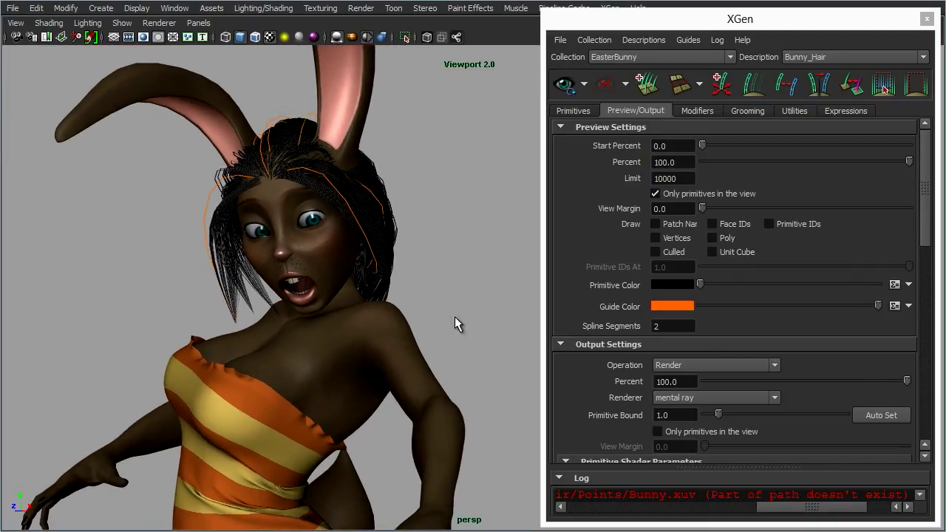
# Step: Close the XGen window and make the Fur display layer visible, returning to the full-screen viewport
pyautogui.click(926, 18)
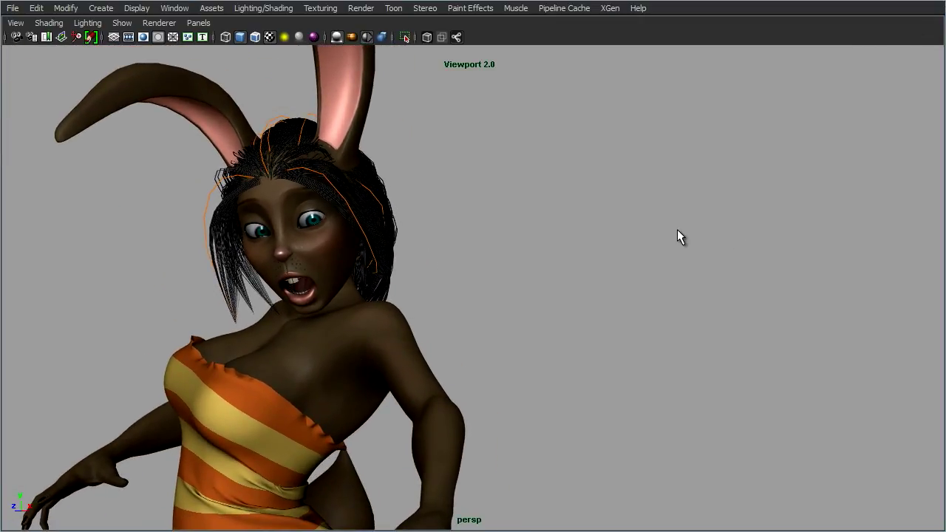
pyautogui.hotkey('ctrl', 'space')
pyautogui.click(775, 344)
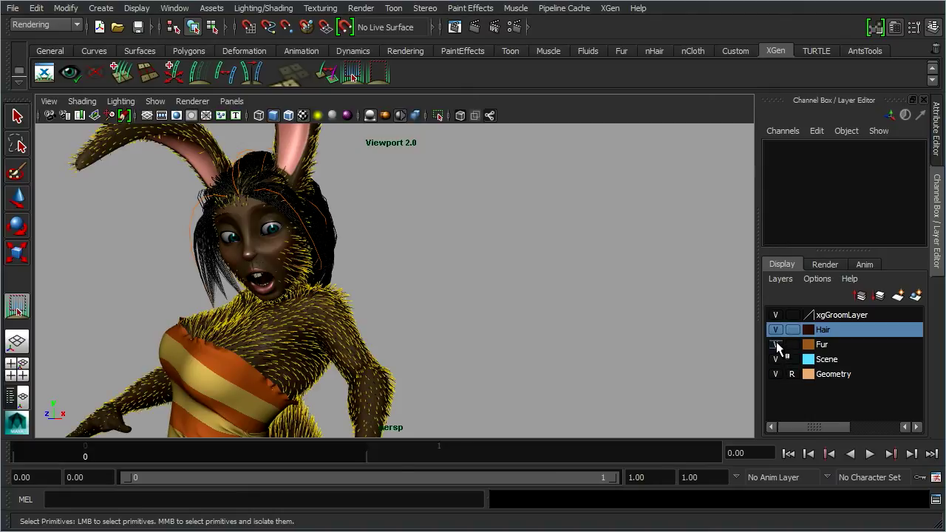
pyautogui.hotkey('ctrl', 'space')
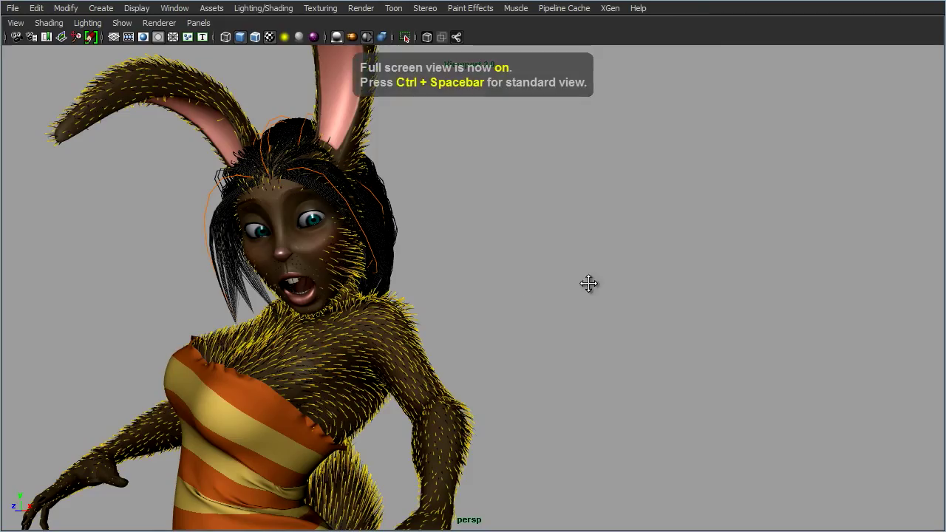
pyautogui.moveTo(589, 283)
pyautogui.keyDown('alt'); pyautogui.mouseDown(button='middle')
pyautogui.moveTo(619, 264)
pyautogui.moveTo(647, 287)
pyautogui.moveTo(601, 293)
pyautogui.mouseUp(button='middle'); pyautogui.keyUp('alt')
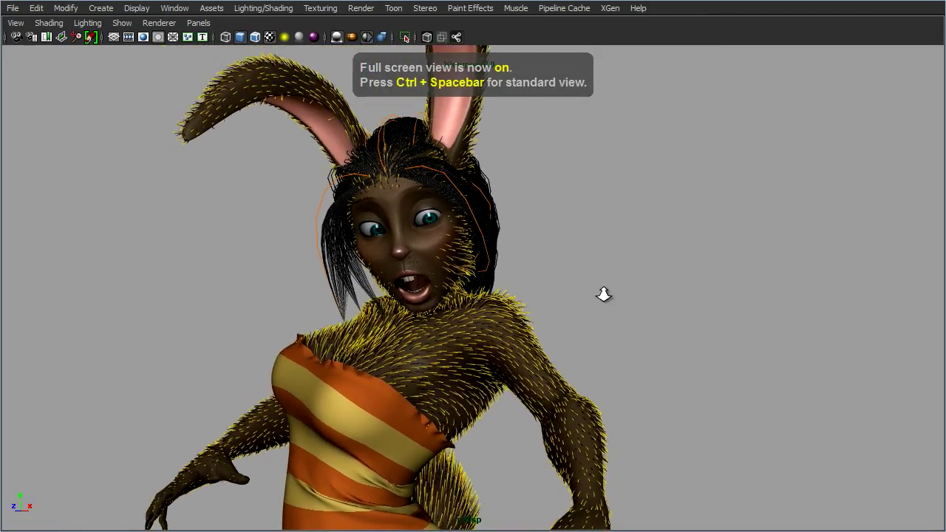
pyautogui.keyDown('alt'); pyautogui.moveTo(601, 294); pyautogui.dragTo(452, 229); pyautogui.keyUp('alt')
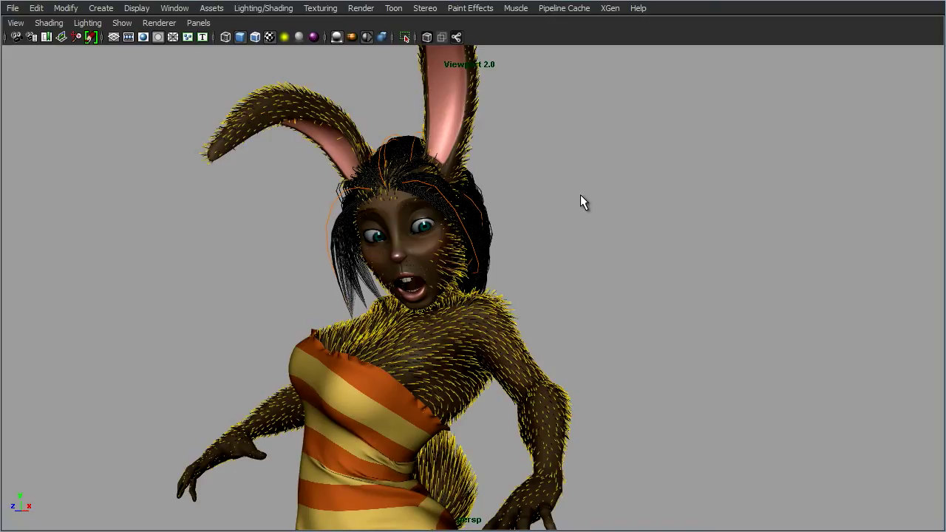
pyautogui.keyDown('alt'); pyautogui.moveTo(707, 352); pyautogui.dragTo(577, 346, button='right'); pyautogui.keyUp('alt')
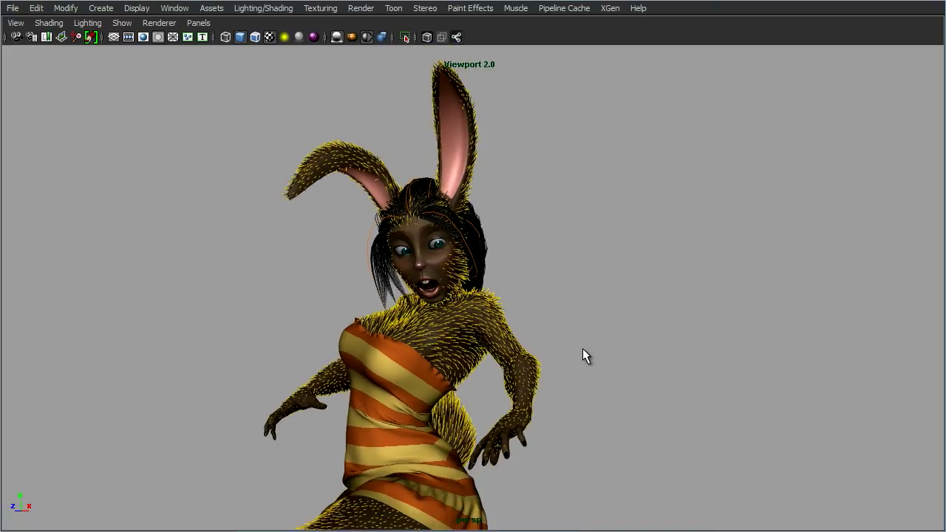
pyautogui.keyDown('alt'); pyautogui.moveTo(350, 307); pyautogui.dragTo(471, 296, button='right'); pyautogui.keyUp('alt')
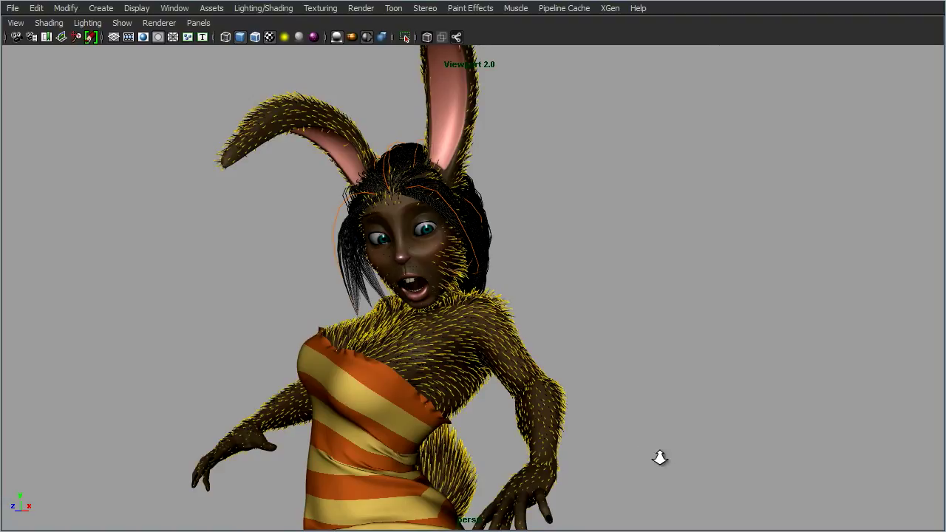
pyautogui.keyDown('alt'); pyautogui.moveTo(660, 450); pyautogui.dragTo(538, 429, button='right'); pyautogui.keyUp('alt')
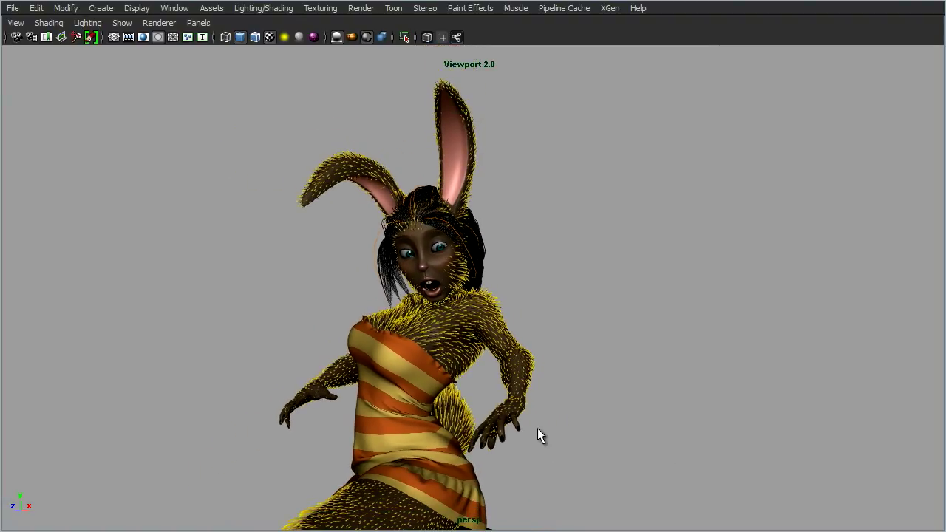